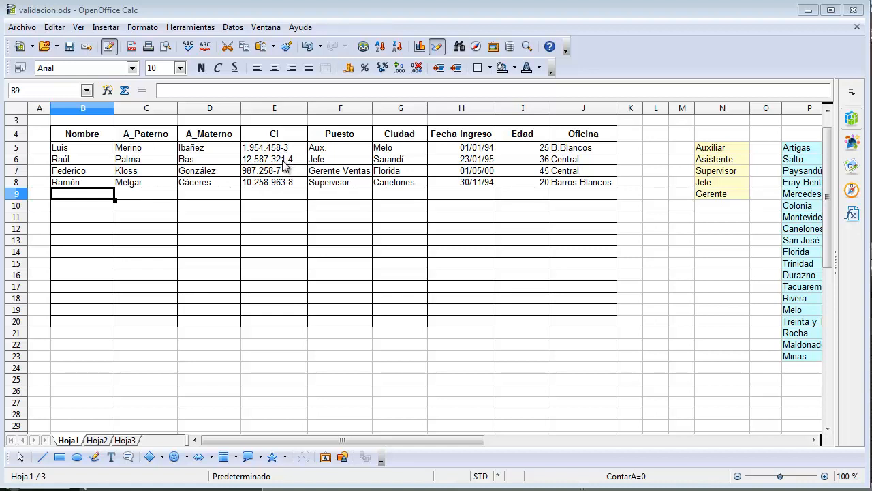
# - Restrict CI cells E5:E20 with a validity rule allowing a text length (Longitud de texto) less than or equal to (menor o igual que) 11
pyautogui.moveTo(281, 149); pyautogui.dragTo(266, 322)
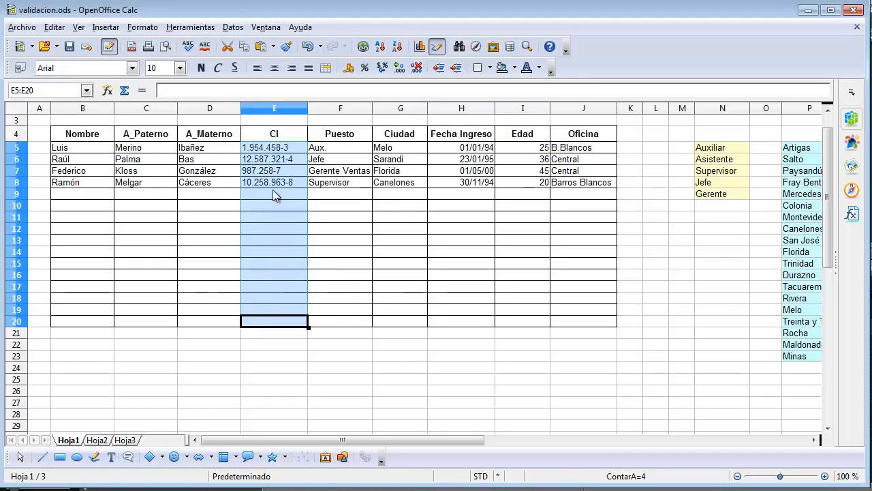
pyautogui.click(233, 28)
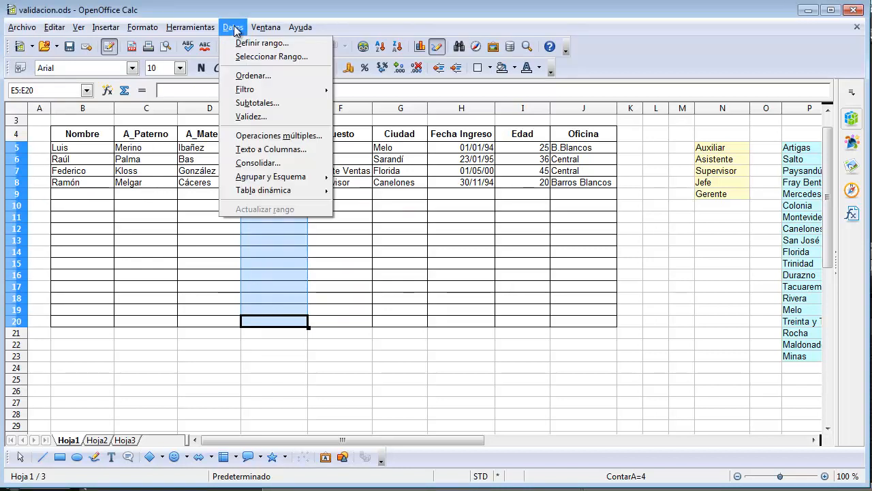
pyautogui.click(253, 117)
pyautogui.moveTo(367, 133); pyautogui.dragTo(350, 129)
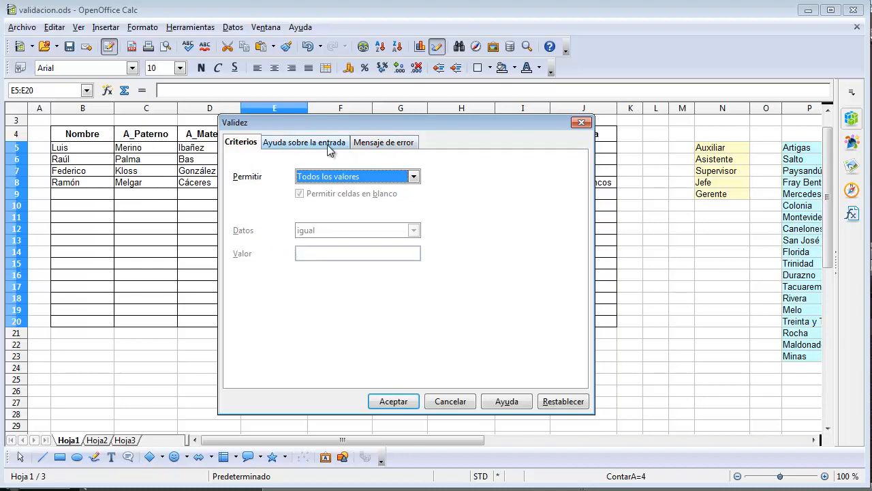
pyautogui.click(400, 147)
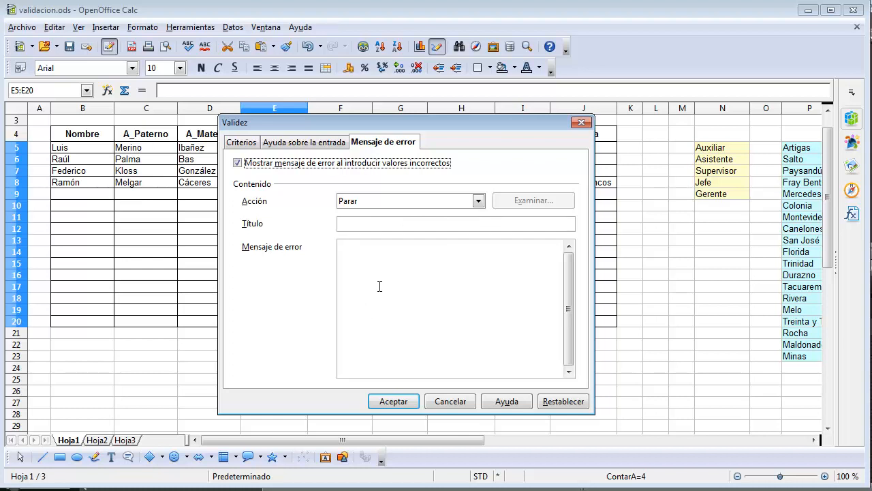
pyautogui.click(239, 144)
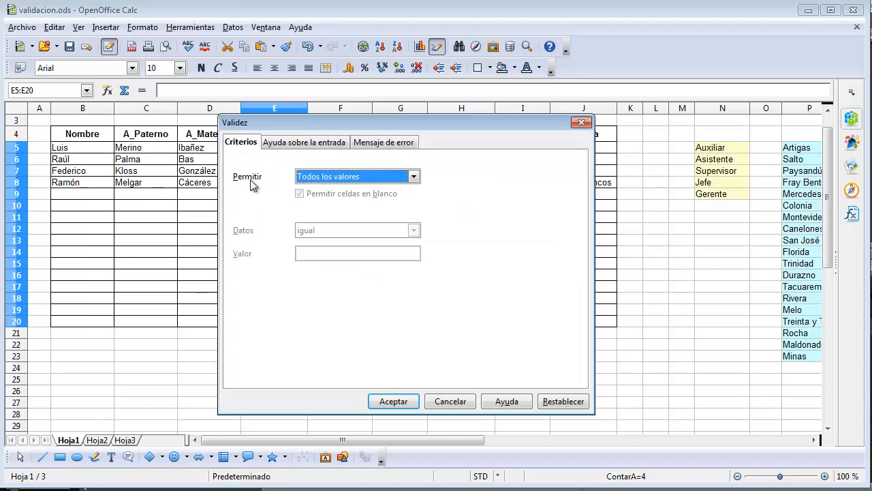
pyautogui.click(397, 178)
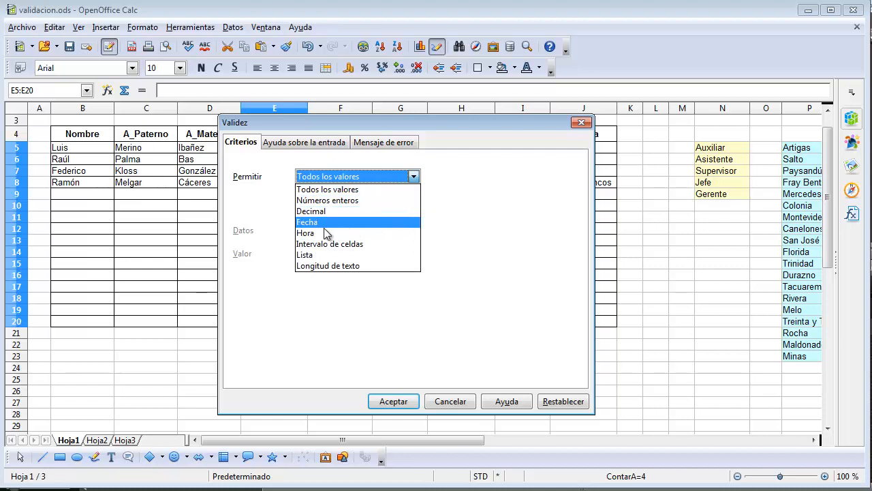
pyautogui.click(337, 268)
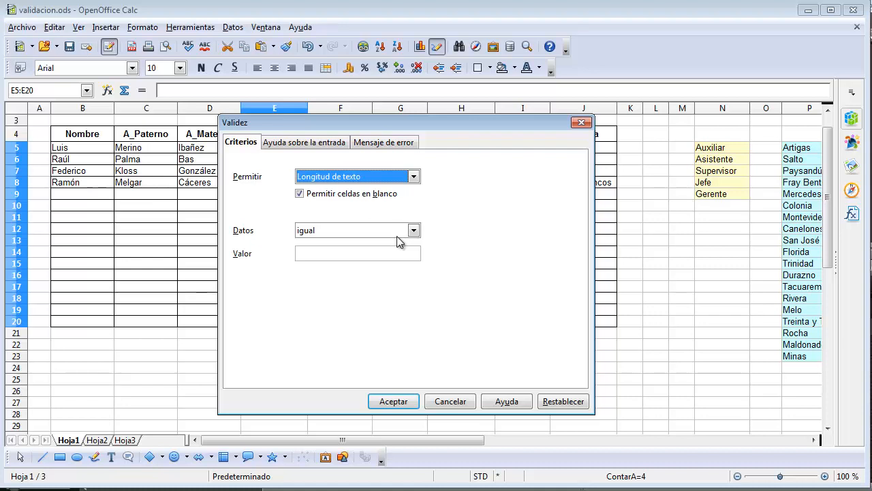
pyautogui.click(413, 231)
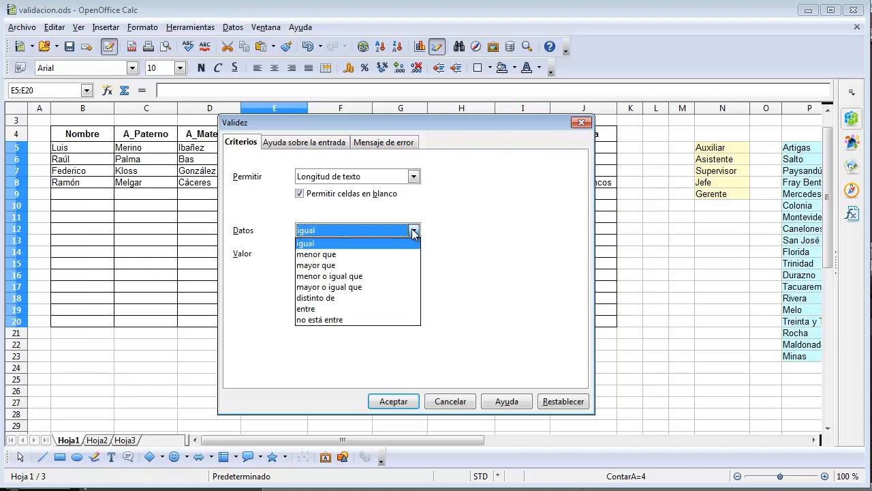
pyautogui.click(352, 276)
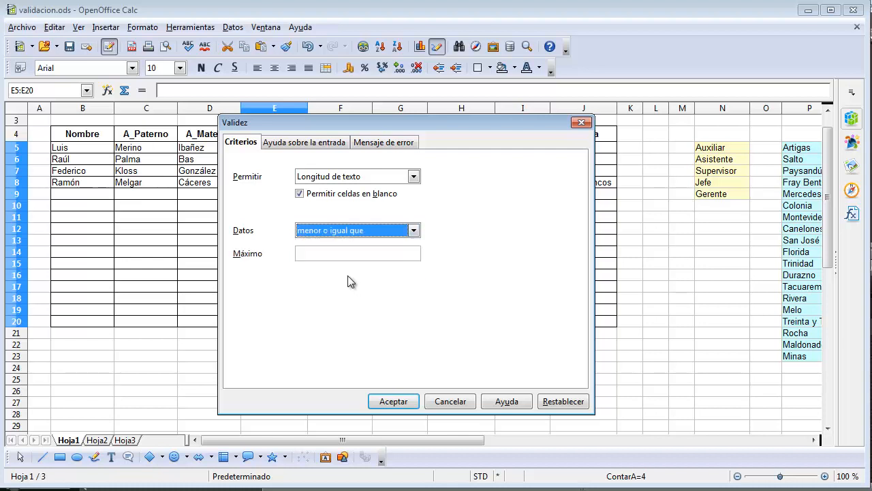
pyautogui.click(322, 253)
pyautogui.write('11')
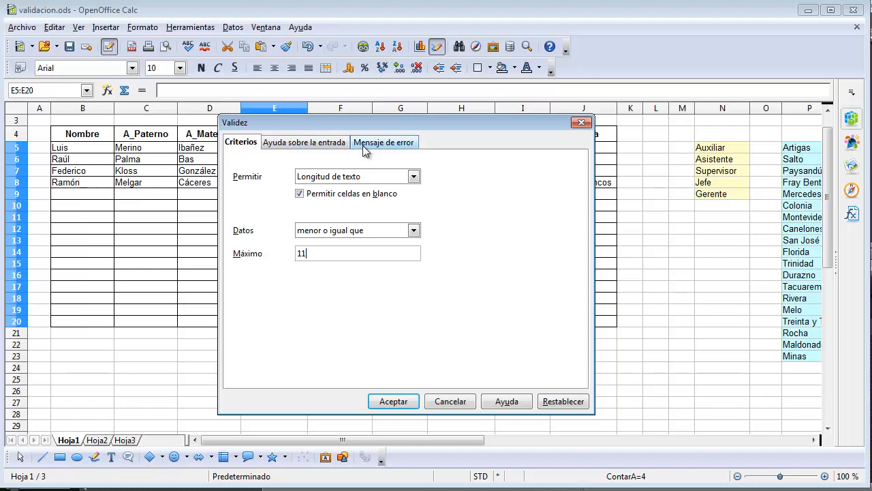
# - Enable input help on cell selection for the validity rule and title it "Asistencia"
pyautogui.click(323, 143)
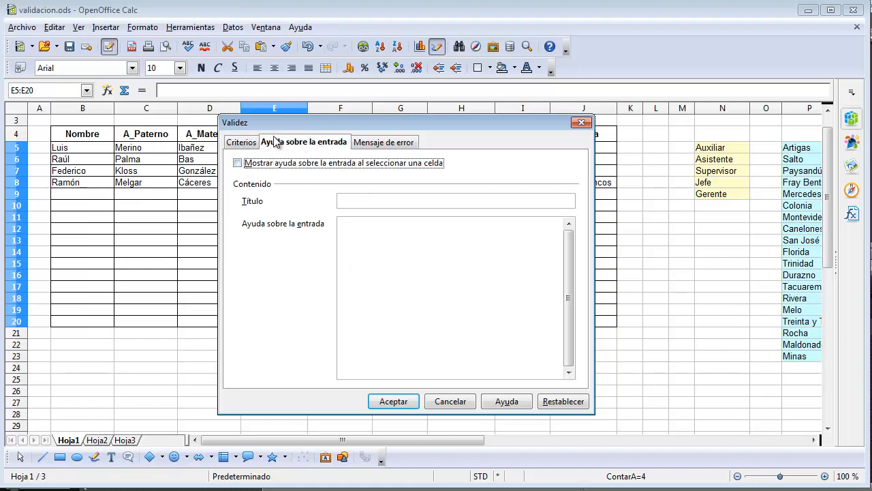
pyautogui.click(238, 163)
pyautogui.click(362, 207)
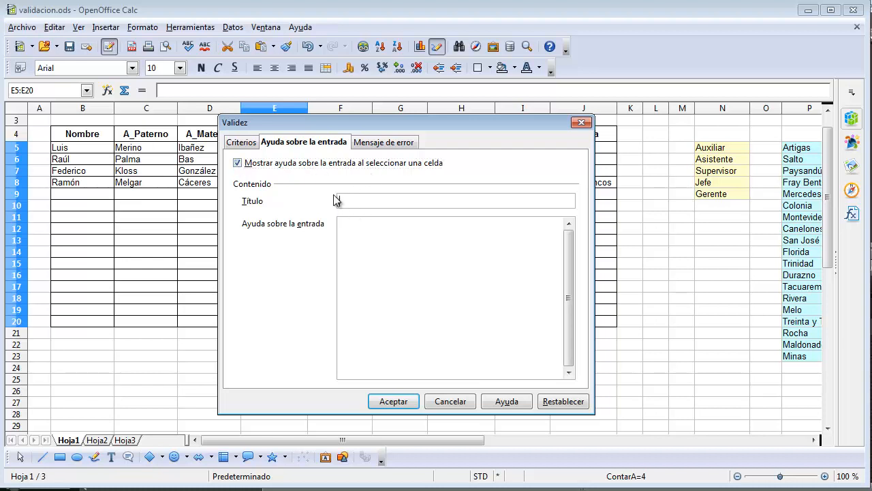
pyautogui.write('Asistencia')
# - Enter "Cédula de 11 caracteres como máximo." as the input help text
pyautogui.click(354, 228)
pyautogui.write('Cédula de 11 ')
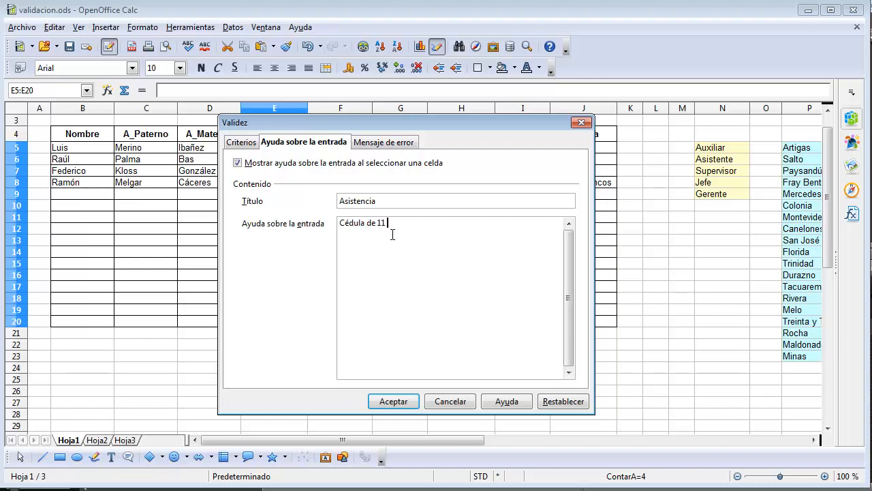
pyautogui.write('caracteres como máximo.')
# - Keep the error action as Parar and title the error message "Error de ingreso"
pyautogui.click(382, 145)
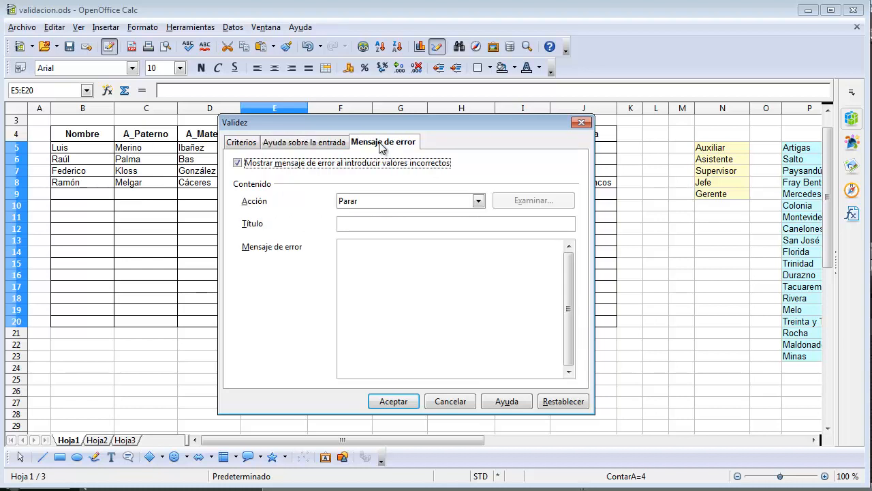
pyautogui.click(479, 204)
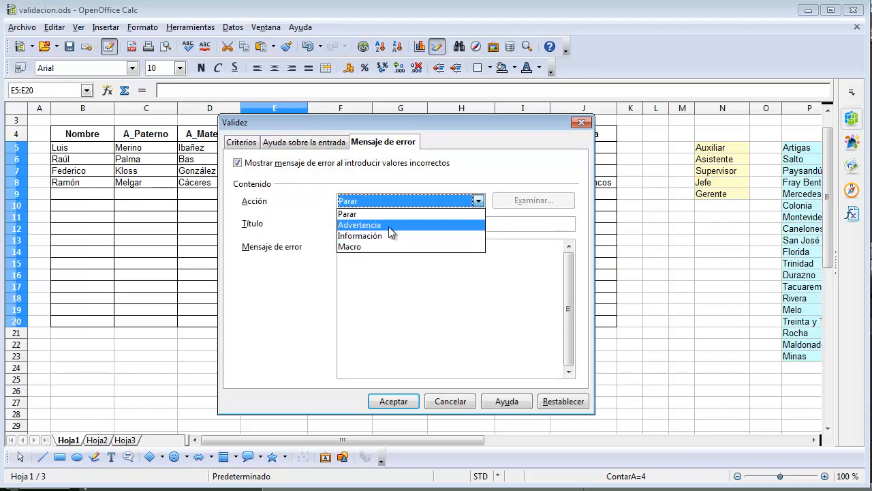
pyautogui.click(480, 202)
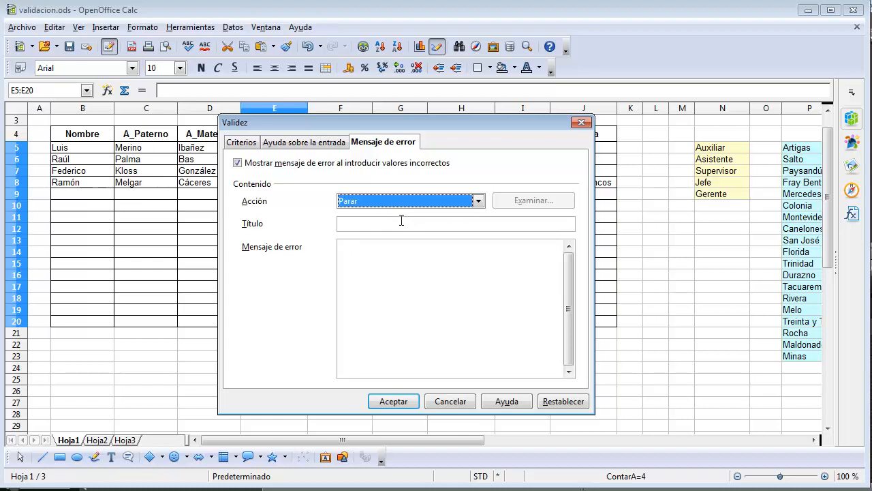
pyautogui.click(390, 225)
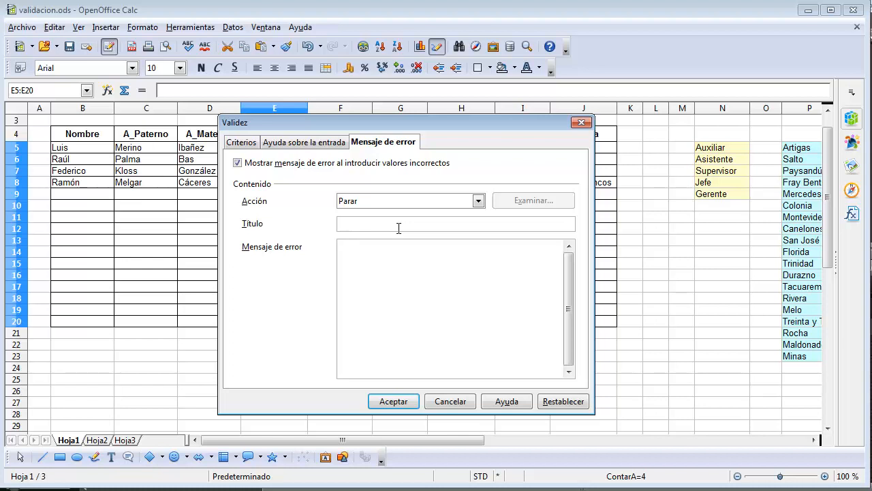
pyautogui.write('Error de inf')
pyautogui.press('BackSpace')
pyautogui.write('greso')
# - Set the error message text to "No puedes escribir más de 11 caracteres." and apply the validity rule
pyautogui.click(391, 262)
pyautogui.write('No puedes escribir más de 11 cara')
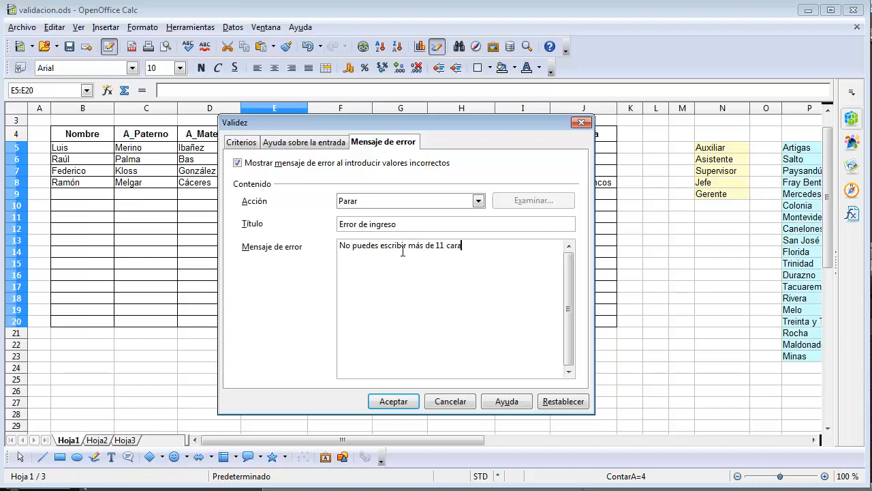
pyautogui.write('cteres.')
pyautogui.click(396, 402)
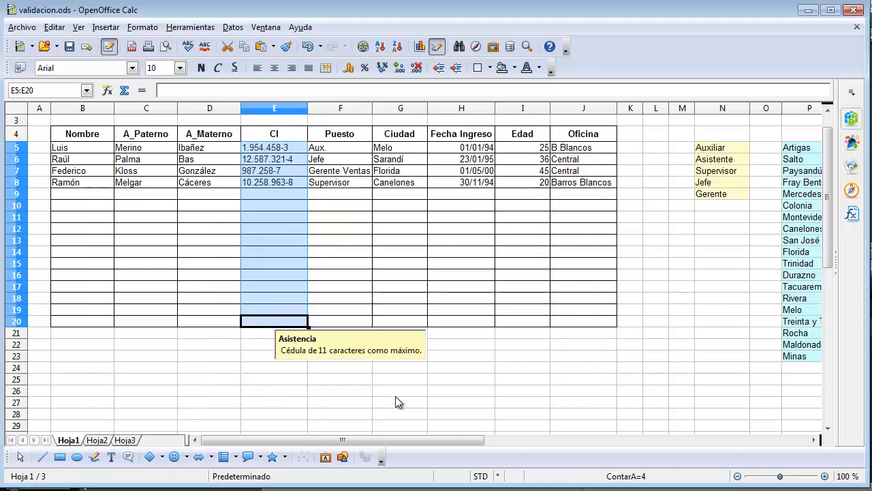
# - Check the input help on several filled and empty cells of the CI column
pyautogui.click(282, 273)
pyautogui.click(284, 228)
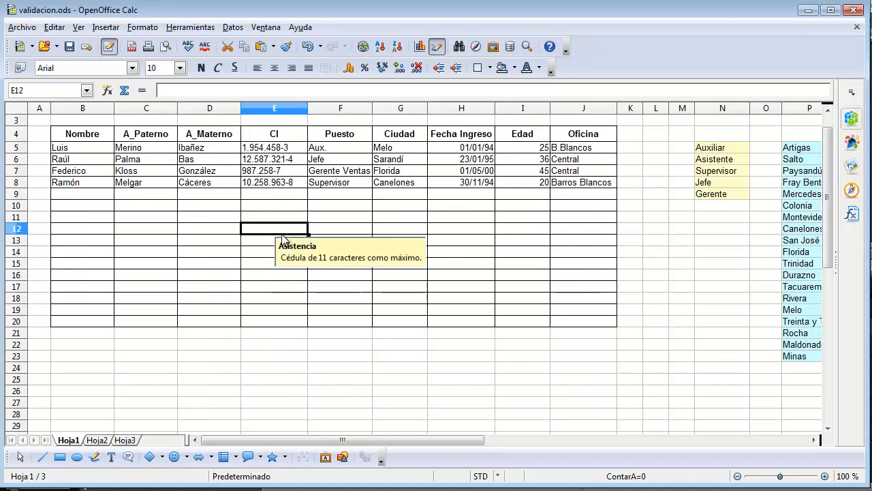
pyautogui.click(279, 206)
pyautogui.click(276, 184)
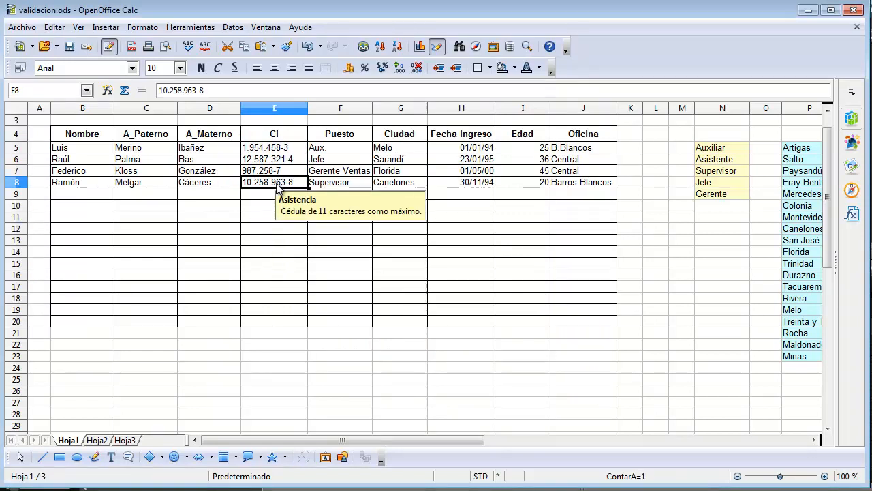
pyautogui.click(270, 228)
pyautogui.click(263, 267)
pyautogui.click(258, 304)
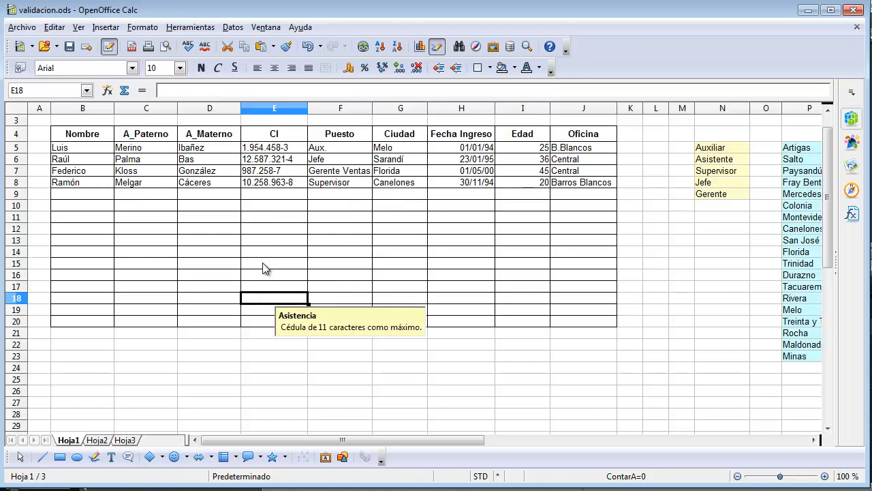
pyautogui.click(273, 220)
pyautogui.click(274, 195)
# - Test the validity rule by trying to enter a 14-character ID number in cell E11
pyautogui.click(251, 217)
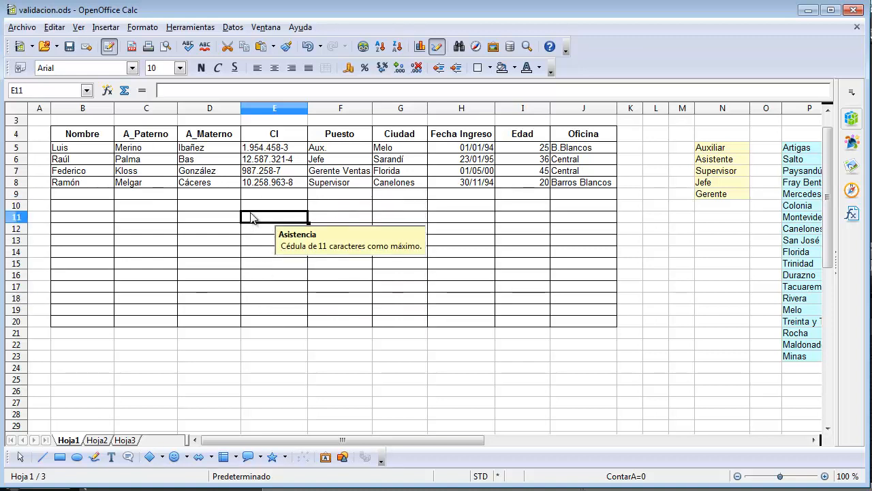
pyautogui.write('1')
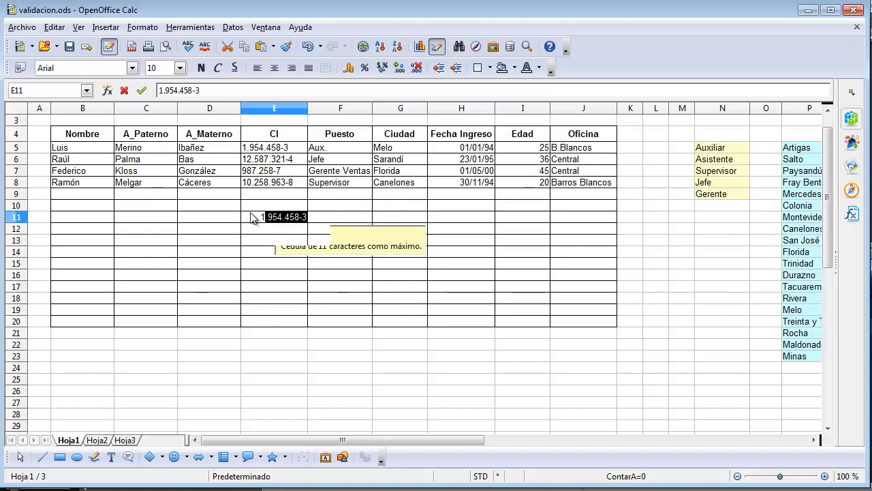
pyautogui.write('.3455')
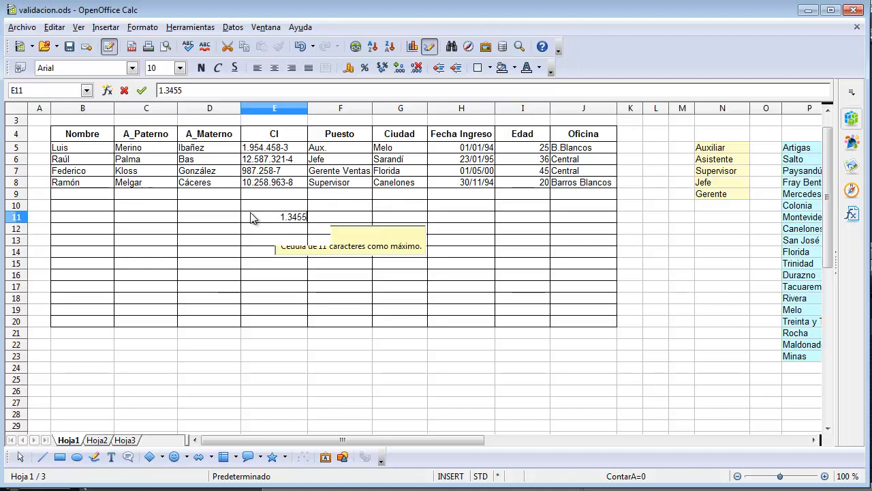
pyautogui.write('-6776')
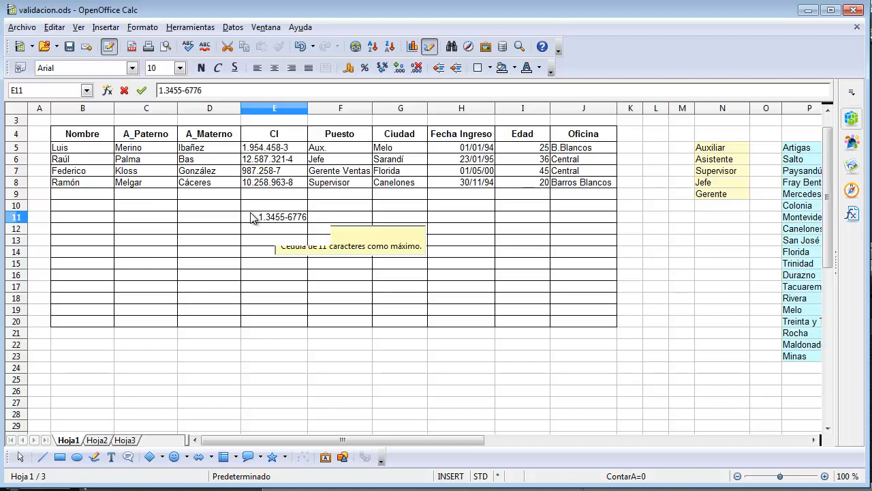
pyautogui.write('-55')
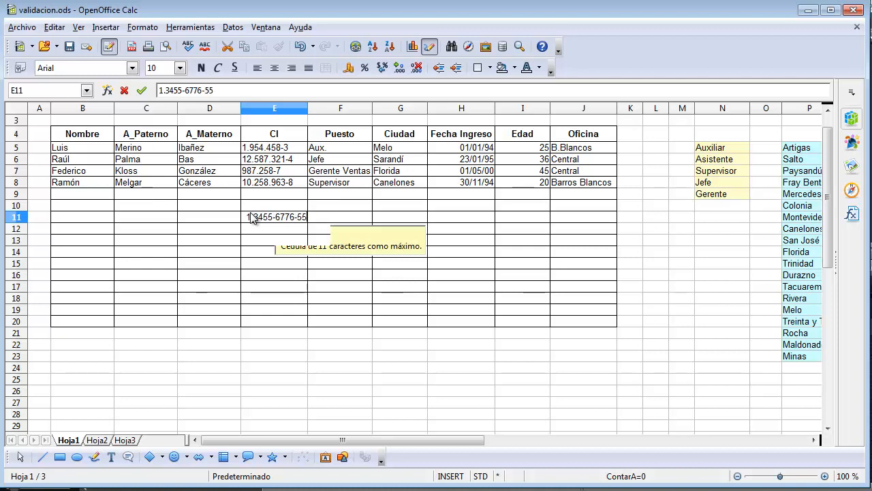
pyautogui.press('Return')
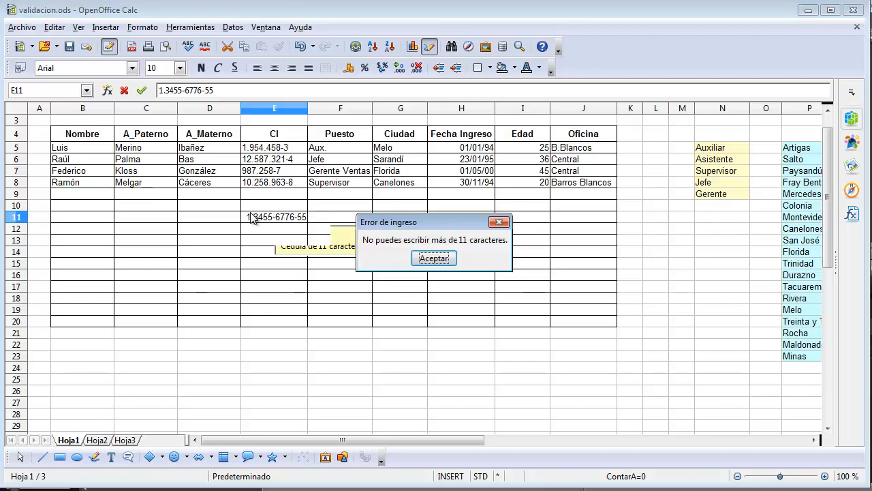
pyautogui.moveTo(385, 222); pyautogui.dragTo(344, 226)
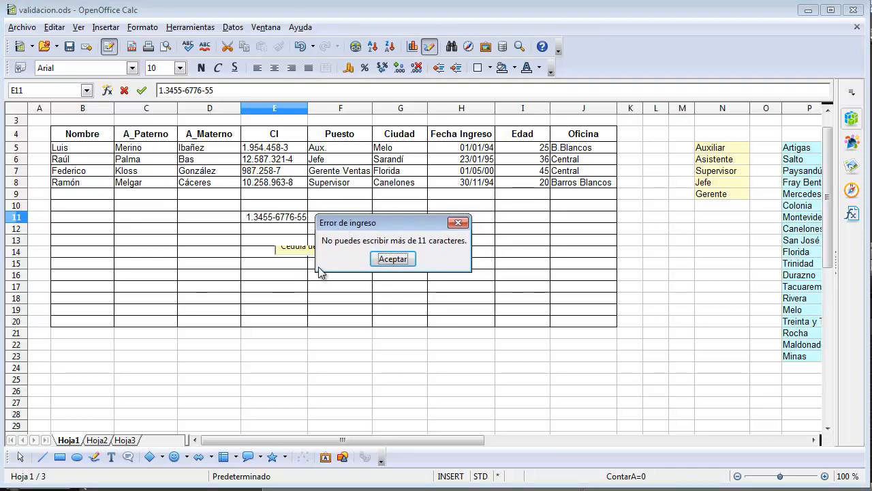
pyautogui.click(395, 259)
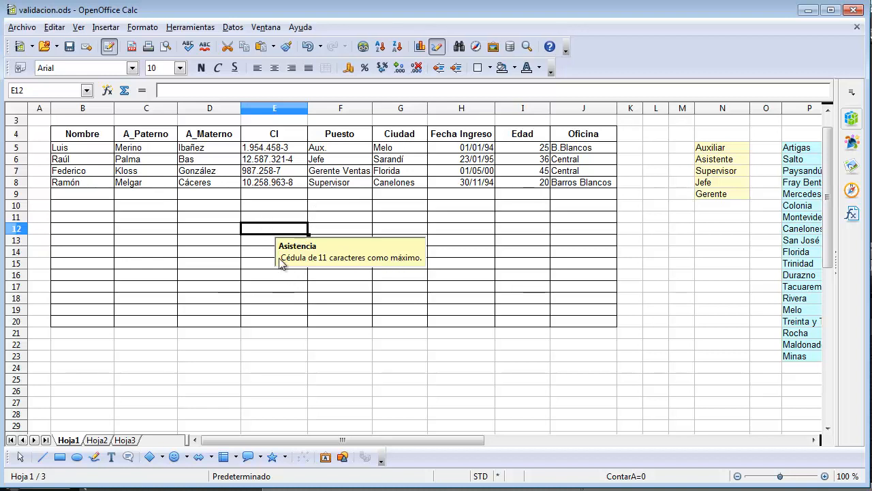
pyautogui.click(283, 183)
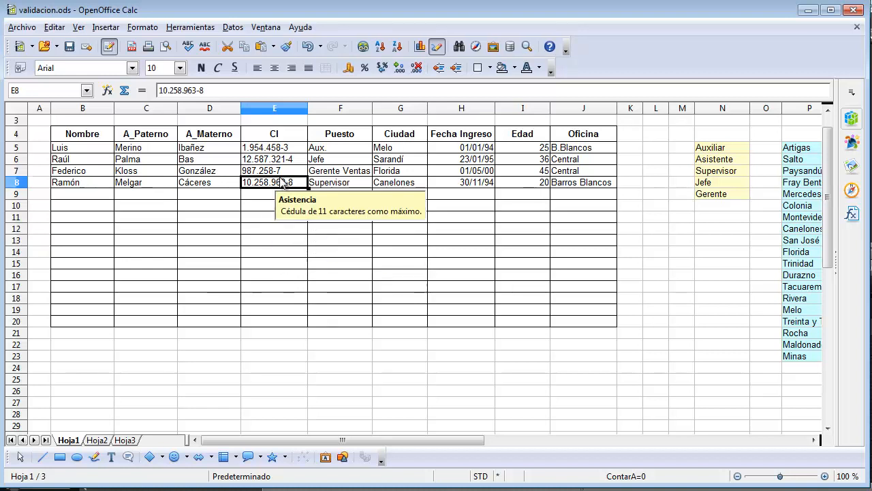
pyautogui.click(285, 157)
pyautogui.moveTo(282, 147); pyautogui.dragTo(281, 183)
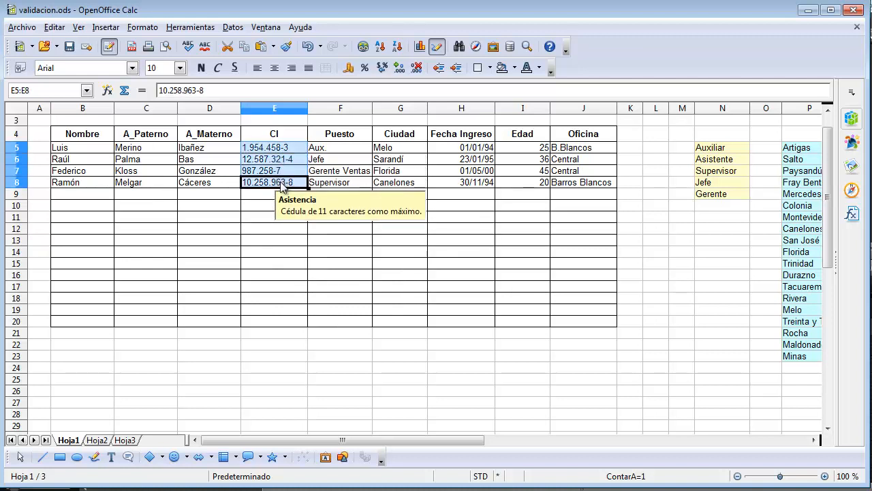
pyautogui.click(257, 197)
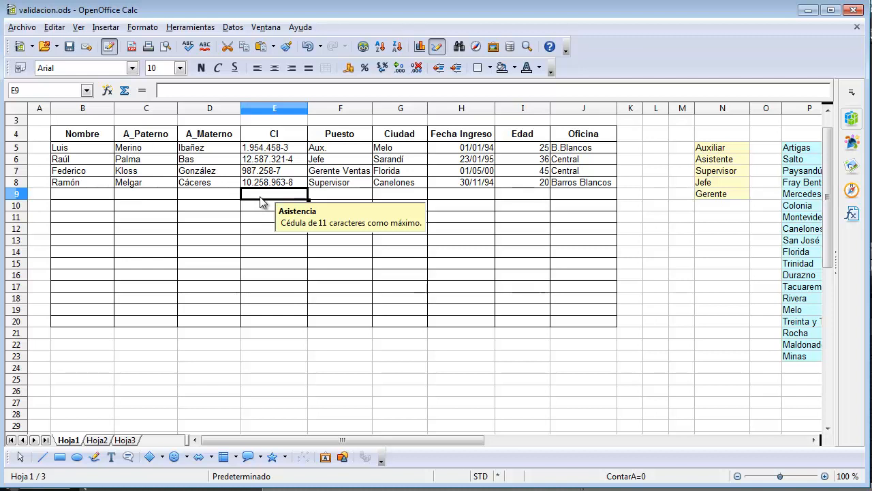
pyautogui.click(264, 322)
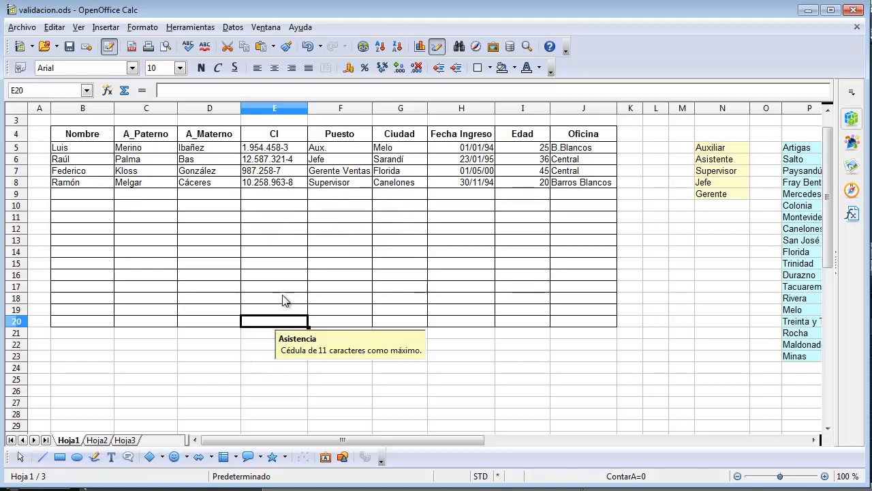
pyautogui.click(281, 275)
pyautogui.click(293, 217)
pyautogui.click(333, 148)
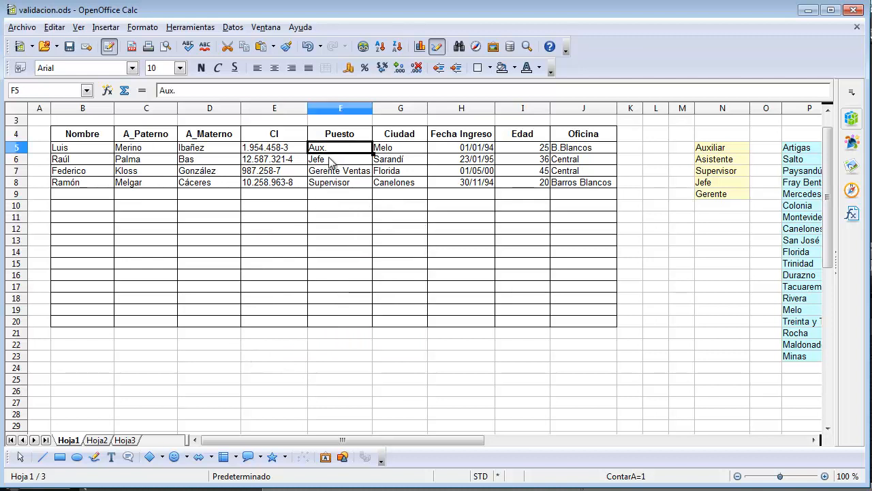
pyautogui.click(340, 205)
pyautogui.click(363, 220)
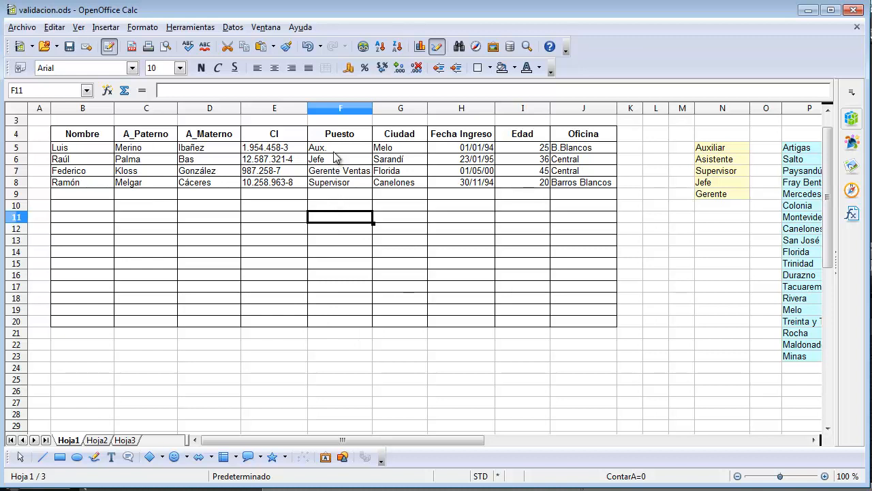
# - Start a validity rule for the Puesto cells F5:F20 that allows values from a cell range (Intervalo de celdas)
pyautogui.moveTo(334, 151); pyautogui.dragTo(335, 323)
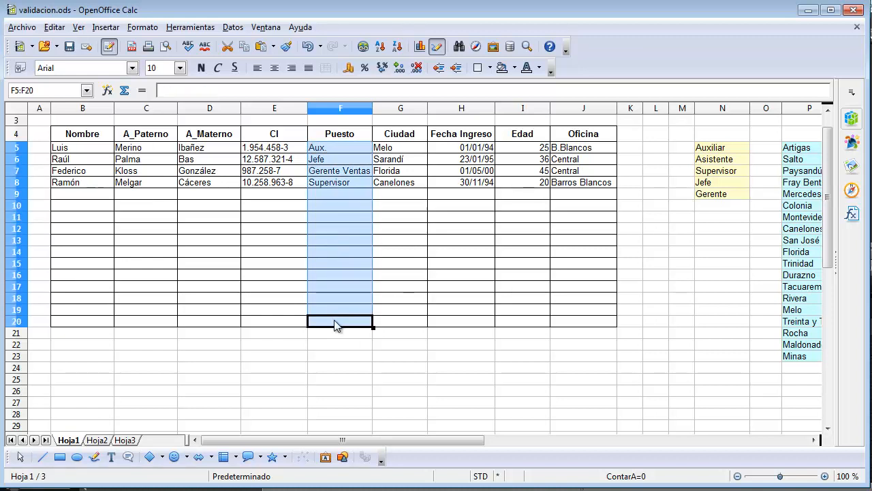
pyautogui.click(233, 27)
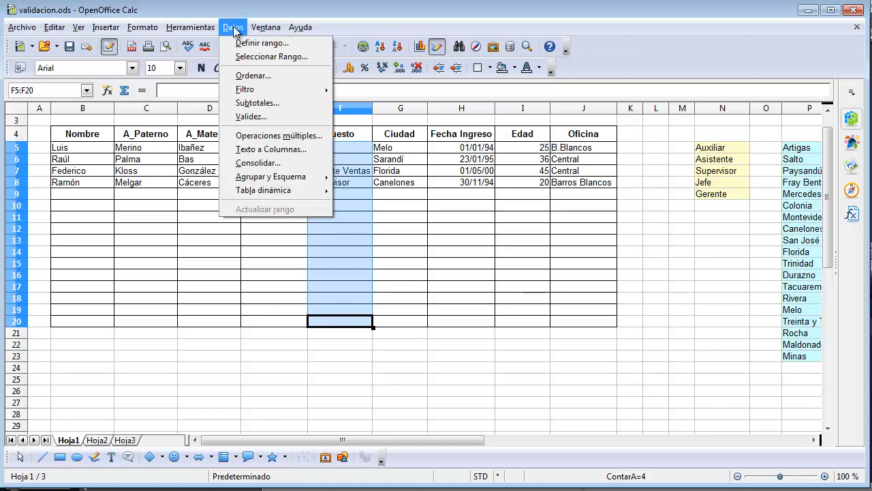
pyautogui.click(250, 115)
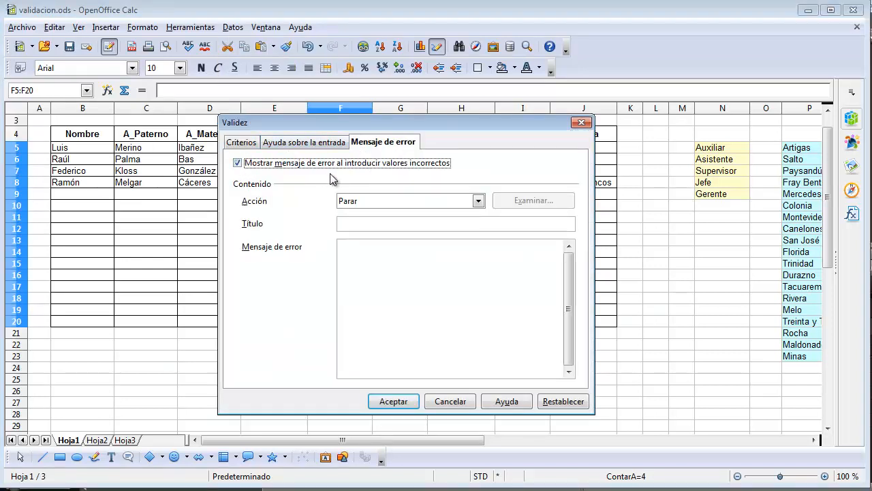
pyautogui.click(242, 143)
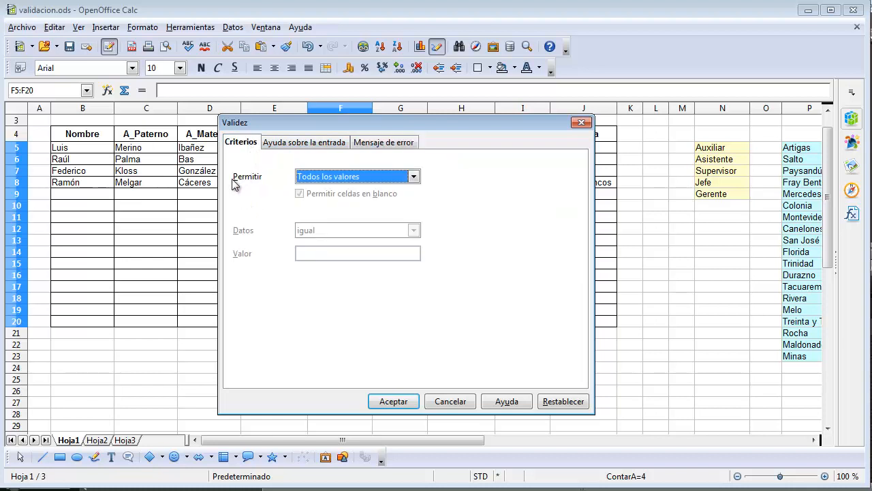
pyautogui.click(413, 176)
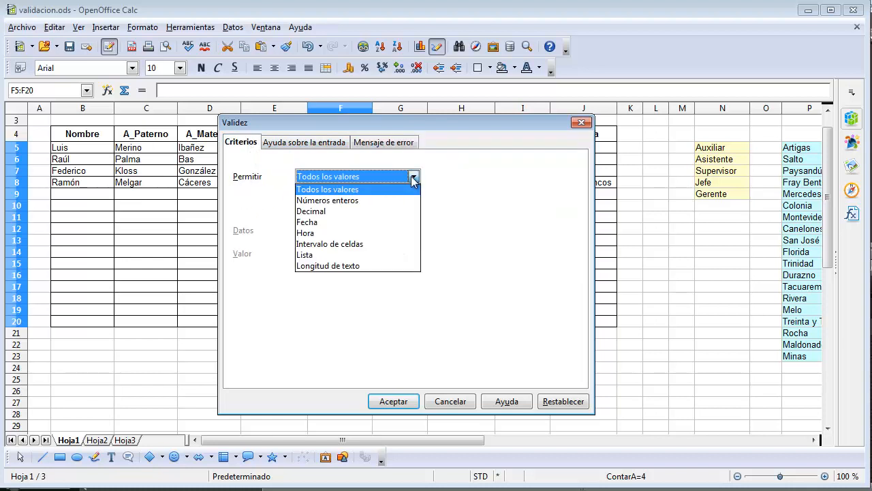
pyautogui.click(357, 246)
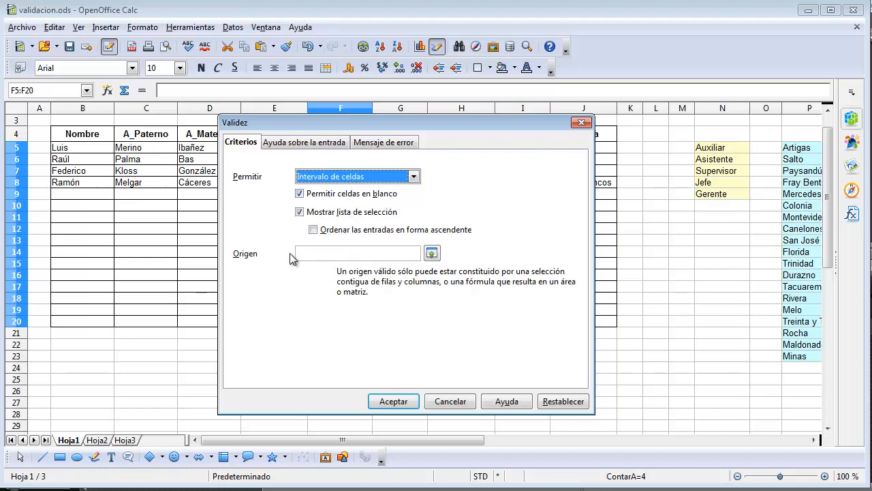
# - Use the job titles in N5:N9 as the source of the Puesto rule and apply it
pyautogui.click(431, 253)
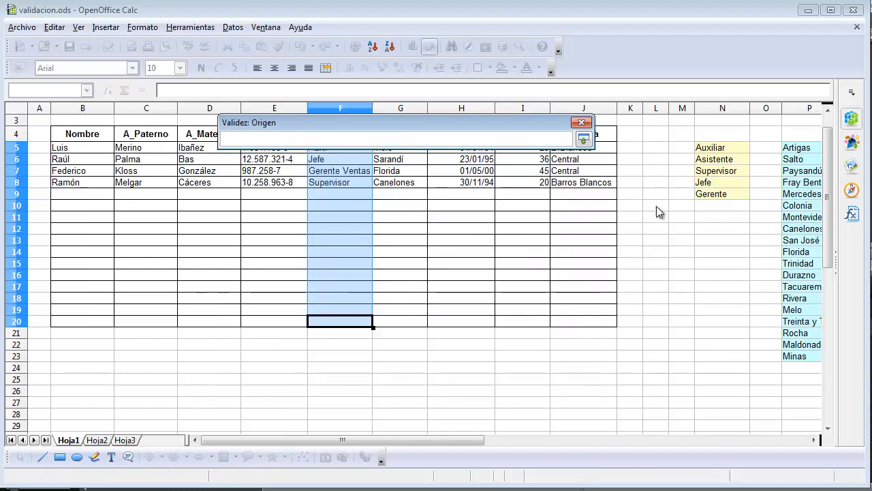
pyautogui.click(719, 147)
pyautogui.moveTo(719, 147); pyautogui.dragTo(718, 196)
pyautogui.click(583, 140)
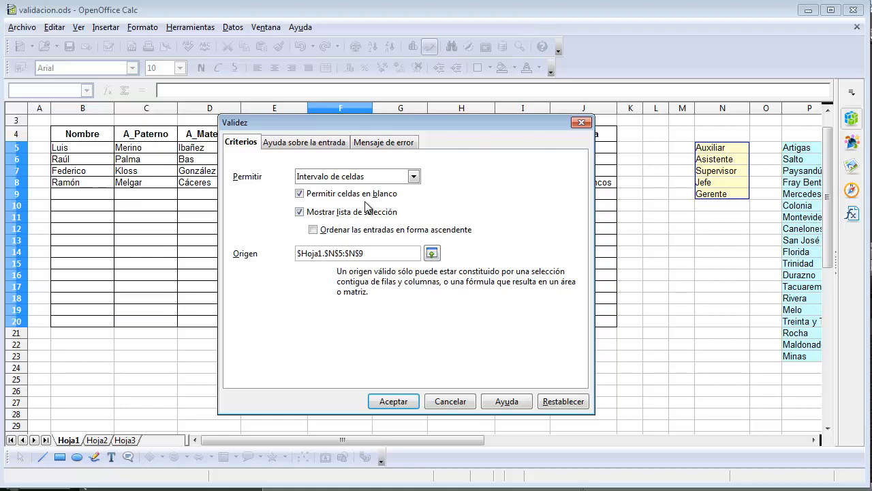
pyautogui.moveTo(348, 124); pyautogui.dragTo(394, 130)
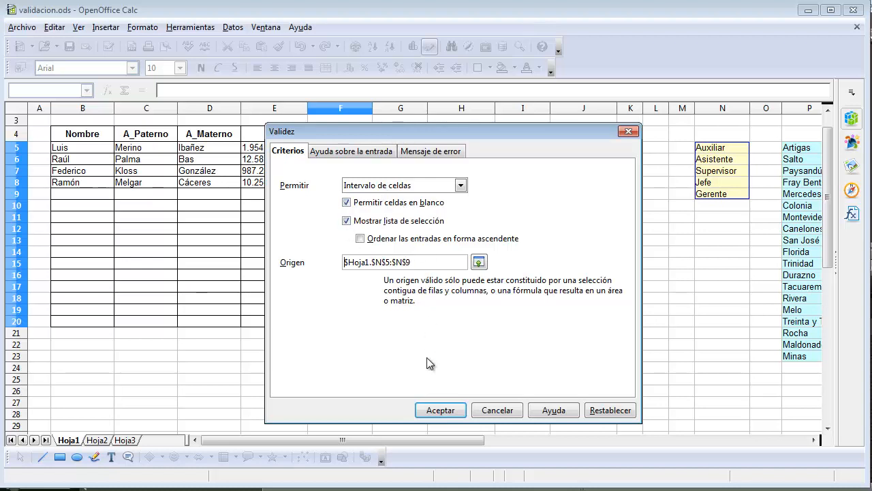
pyautogui.click(439, 411)
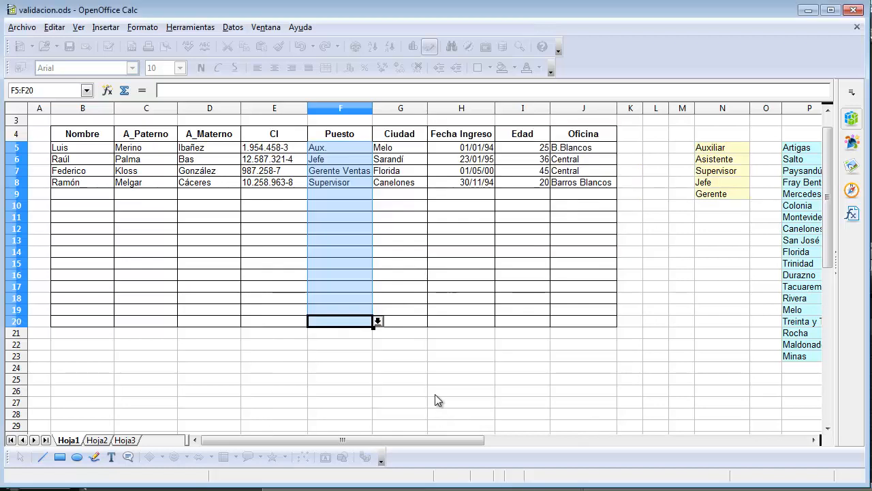
# - Check the selection list on several Puesto cells and view its options in F10 without choosing one
pyautogui.click(352, 205)
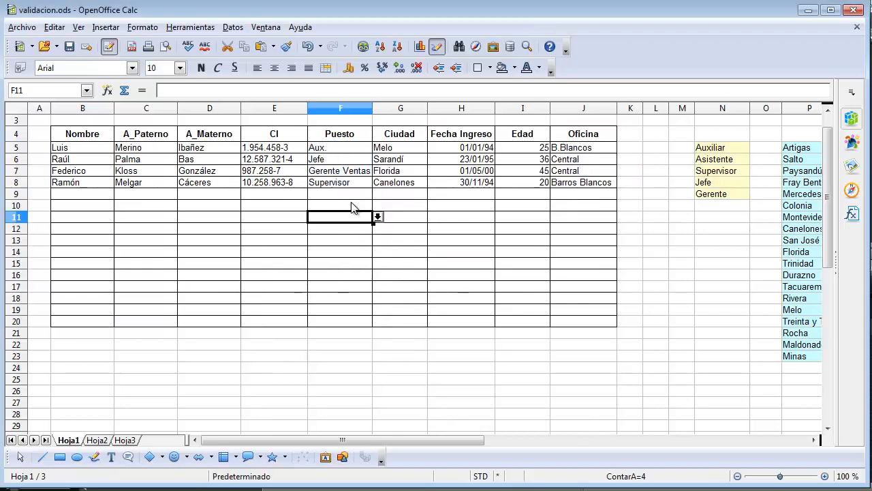
pyautogui.click(347, 228)
pyautogui.click(349, 182)
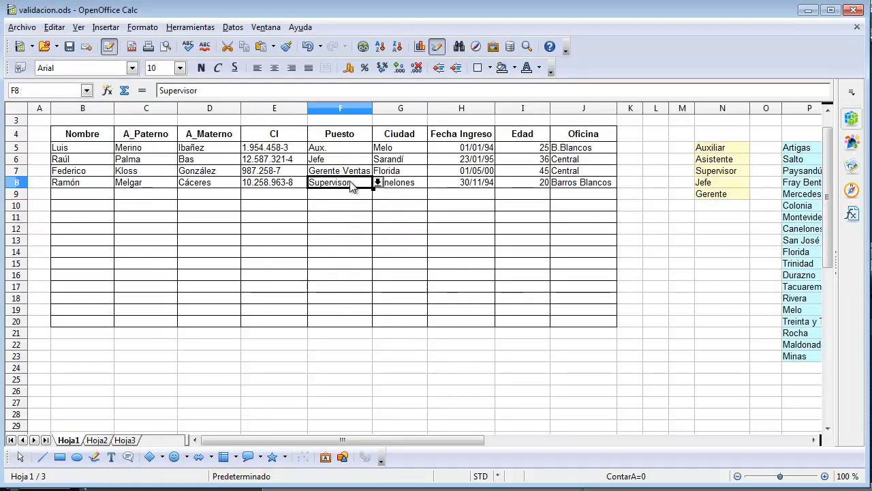
pyautogui.click(351, 150)
pyautogui.click(349, 175)
pyautogui.click(350, 207)
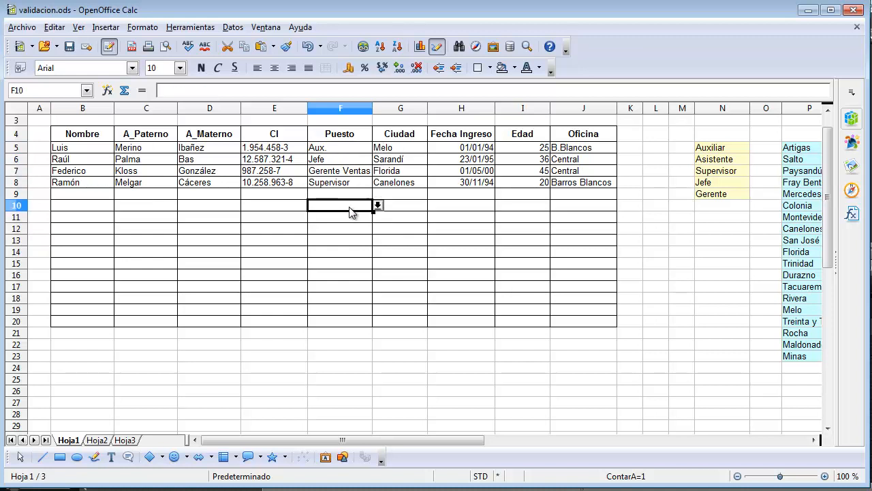
pyautogui.click(377, 206)
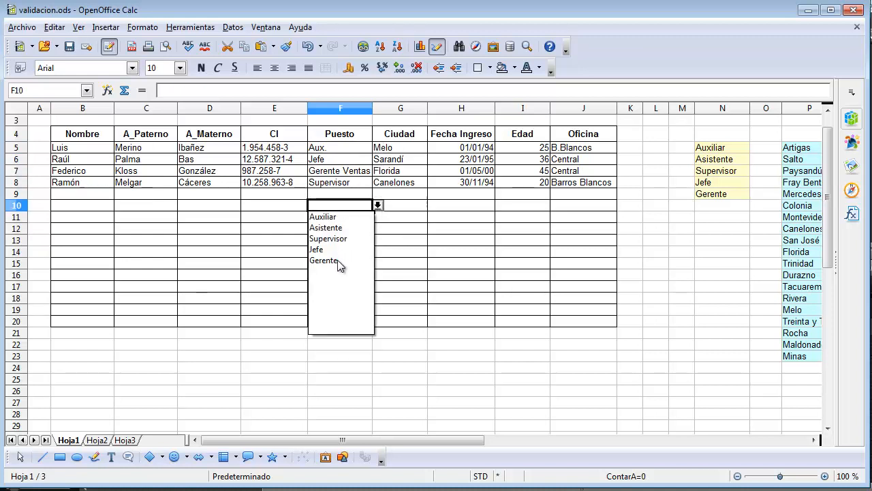
pyautogui.click(401, 190)
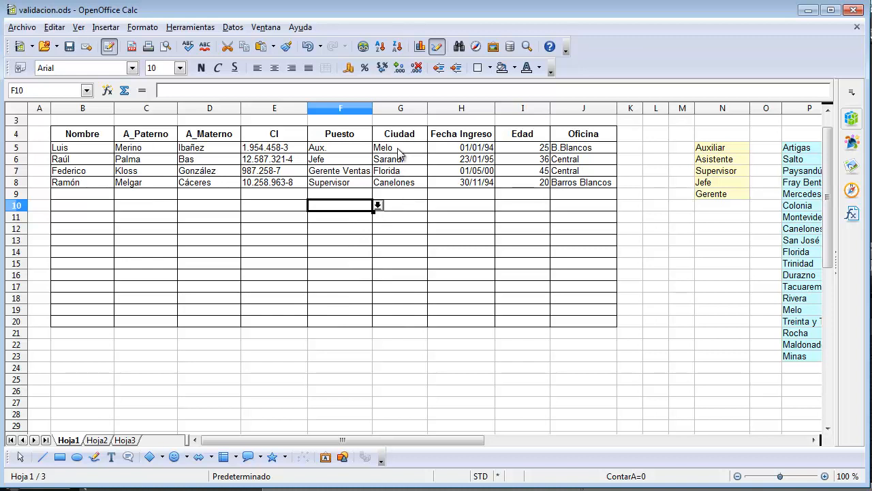
# - Start a validity rule for the Ciudad cells G5:G20 that allows a cell range (Intervalo de celdas) and disallows blank cells
pyautogui.moveTo(401, 150); pyautogui.dragTo(399, 322)
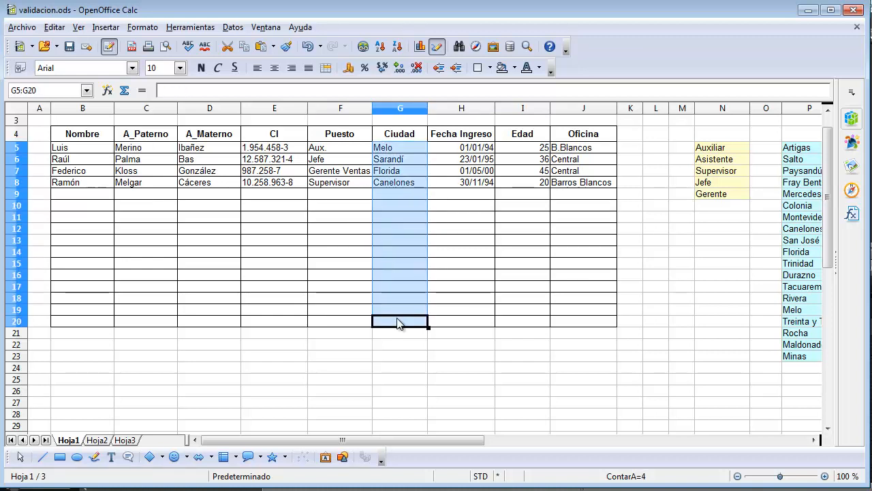
pyautogui.click(232, 28)
pyautogui.click(251, 117)
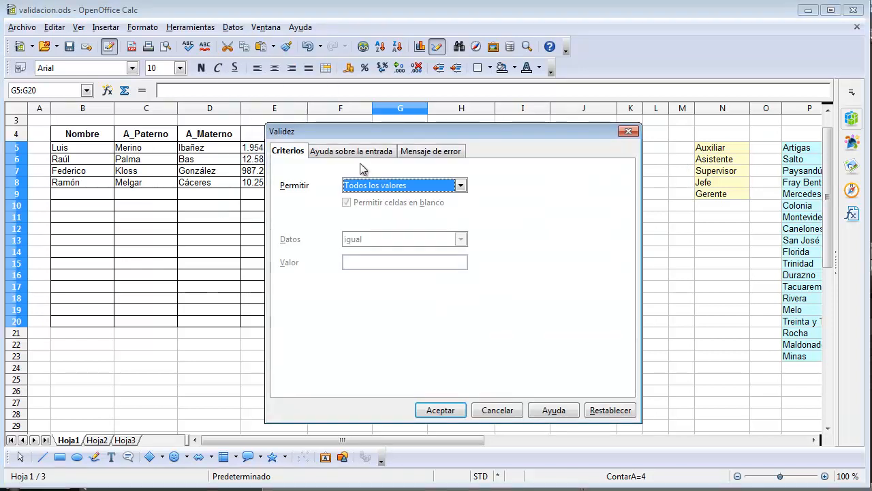
pyautogui.click(348, 187)
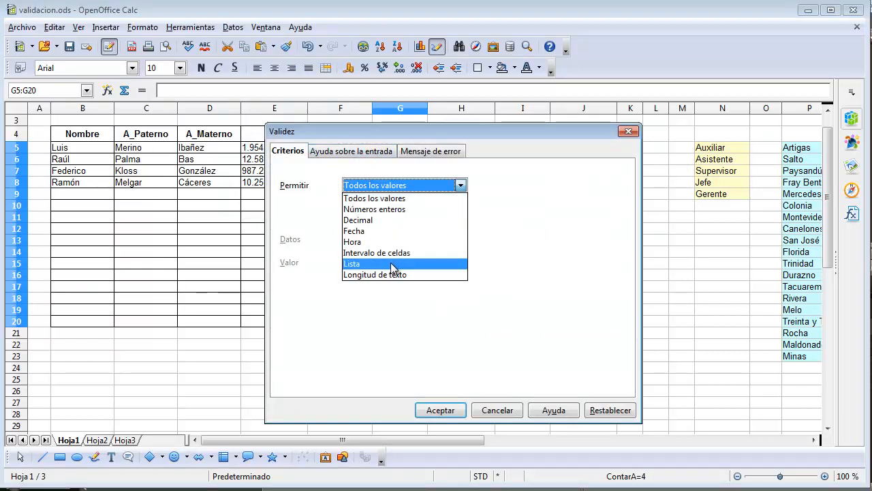
pyautogui.click(390, 254)
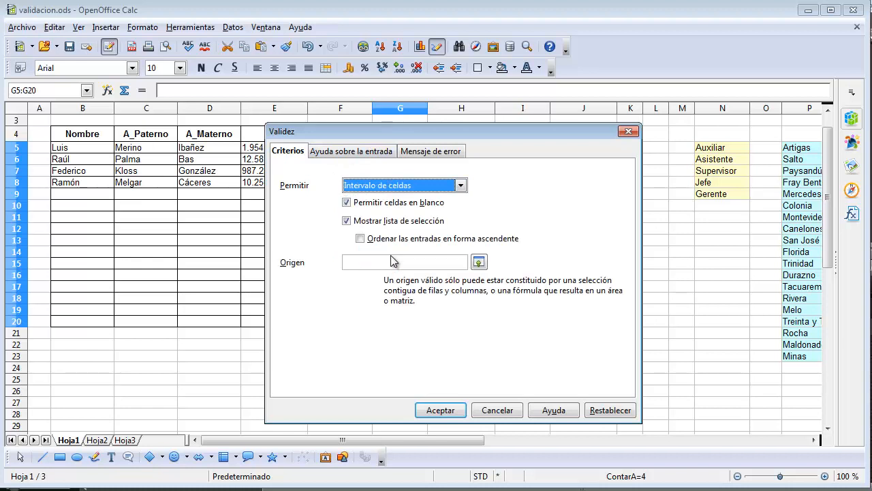
pyautogui.click(347, 203)
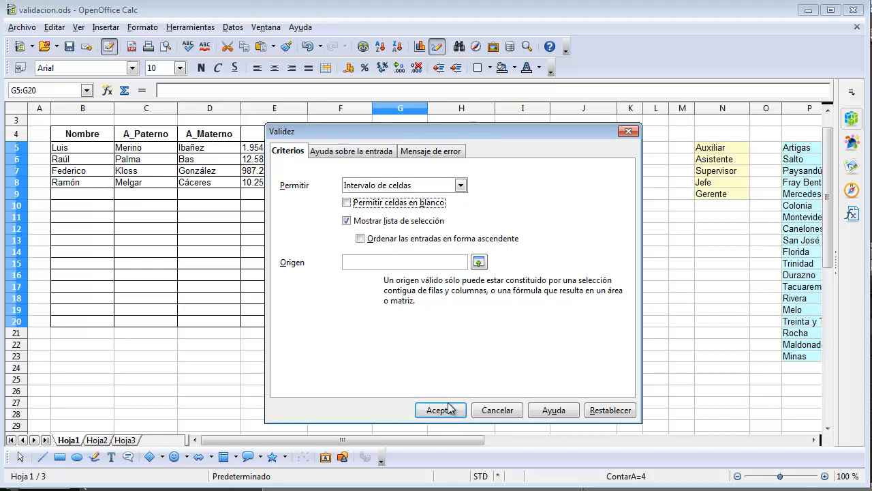
# - Use the city names in P5:P23 as the source of the Ciudad rule and apply it
pyautogui.click(479, 262)
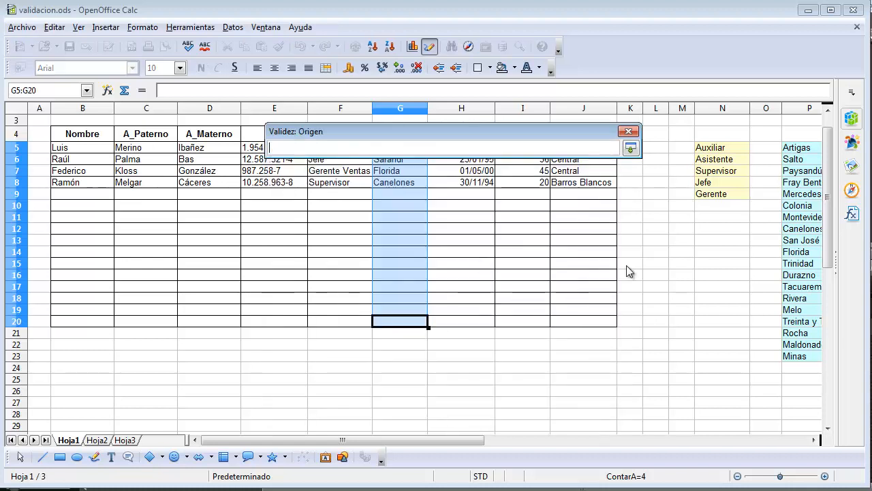
pyautogui.moveTo(804, 147); pyautogui.dragTo(800, 359)
pyautogui.click(630, 148)
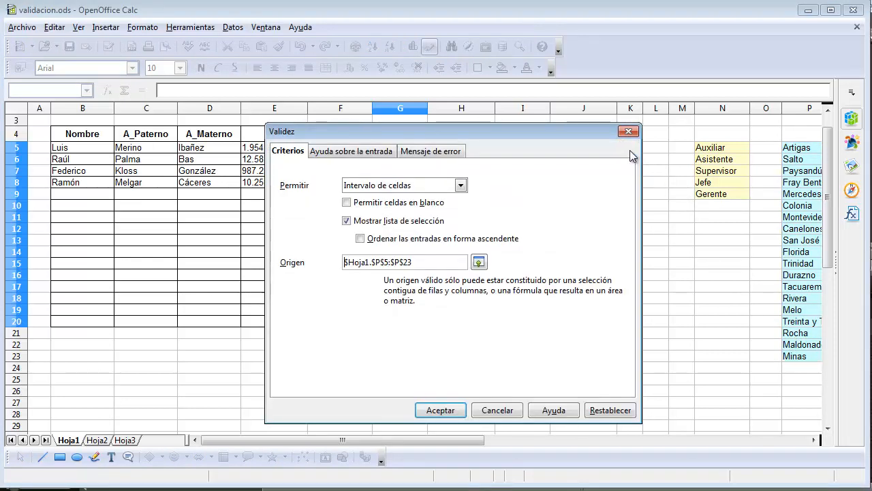
pyautogui.click(447, 411)
# - Choose Mercedes from the city selection list in cell G9
pyautogui.click(402, 222)
pyautogui.click(406, 195)
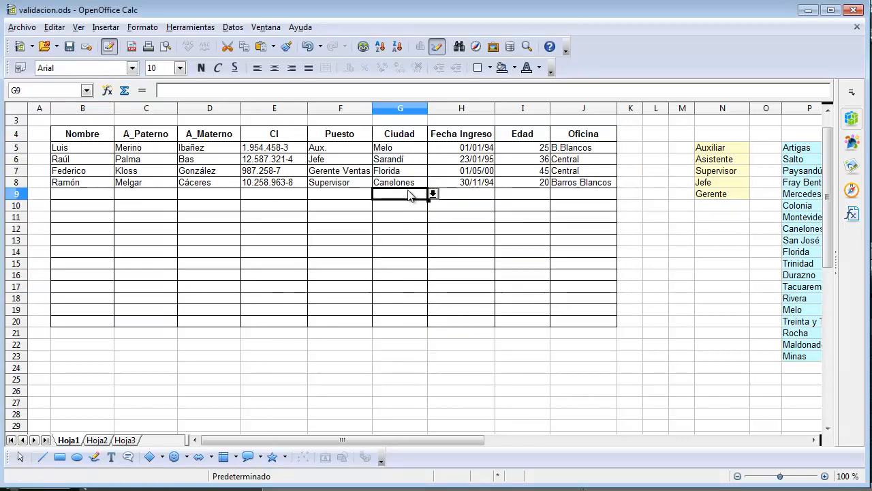
pyautogui.click(432, 193)
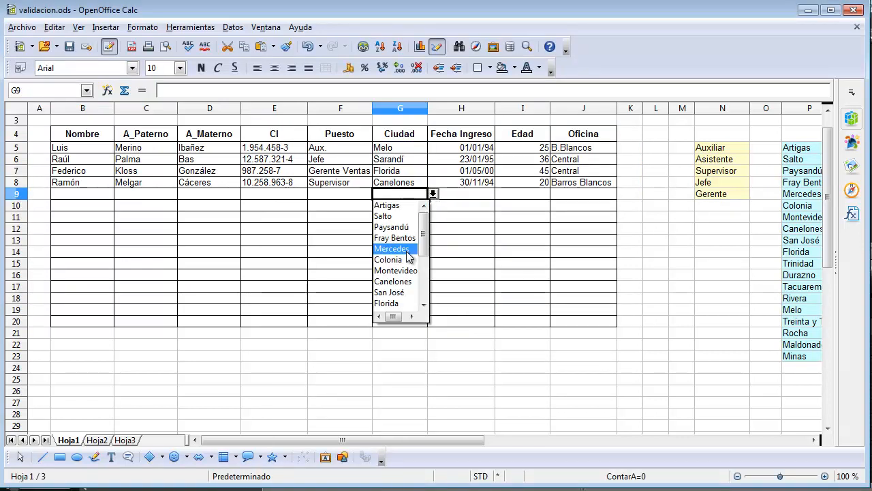
pyautogui.click(408, 249)
# - Test the no-blanks rule by deleting the contents of cell G7 with the default deletion options
pyautogui.click(405, 159)
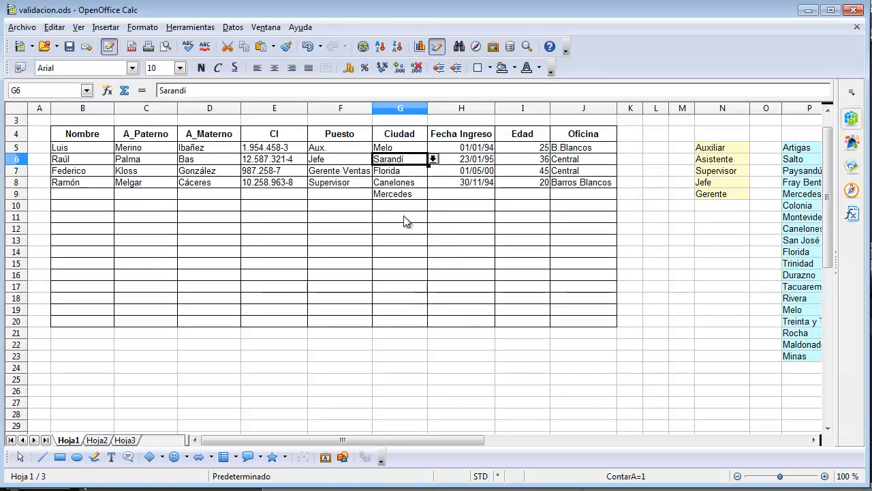
pyautogui.click(406, 218)
pyautogui.click(394, 174)
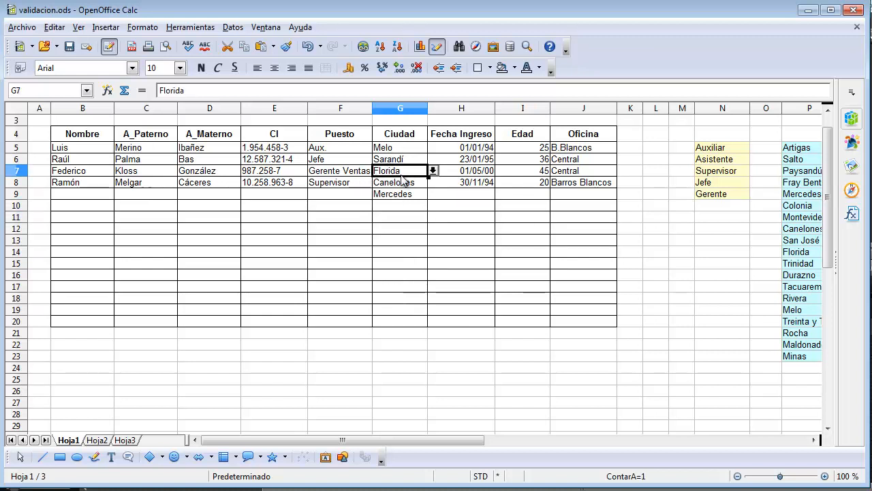
pyautogui.press('Delete')
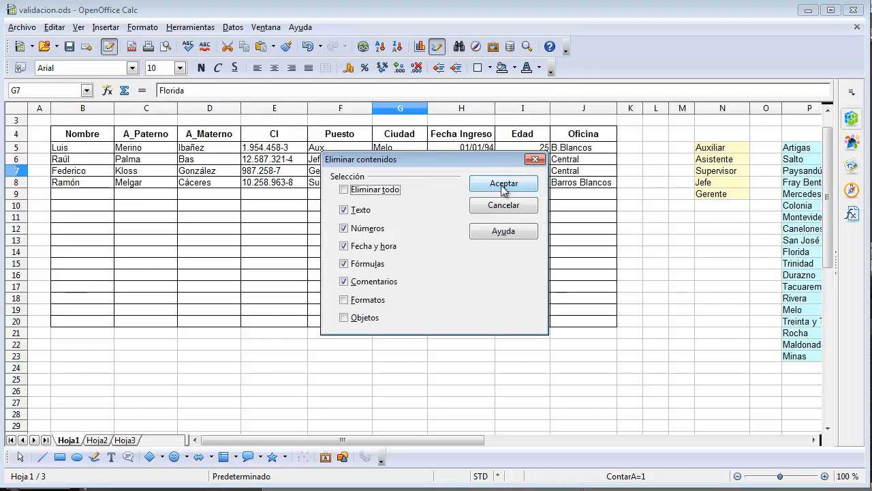
pyautogui.click(503, 184)
pyautogui.click(393, 194)
pyautogui.click(395, 175)
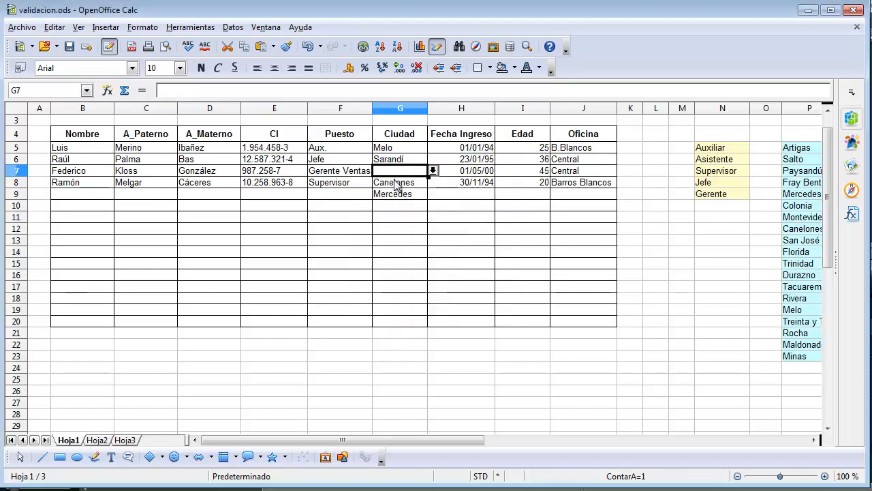
# - Start a validity rule for the Fecha Ingreso cells H5:H20 that allows only dates (Fecha)
pyautogui.moveTo(466, 151); pyautogui.dragTo(467, 205)
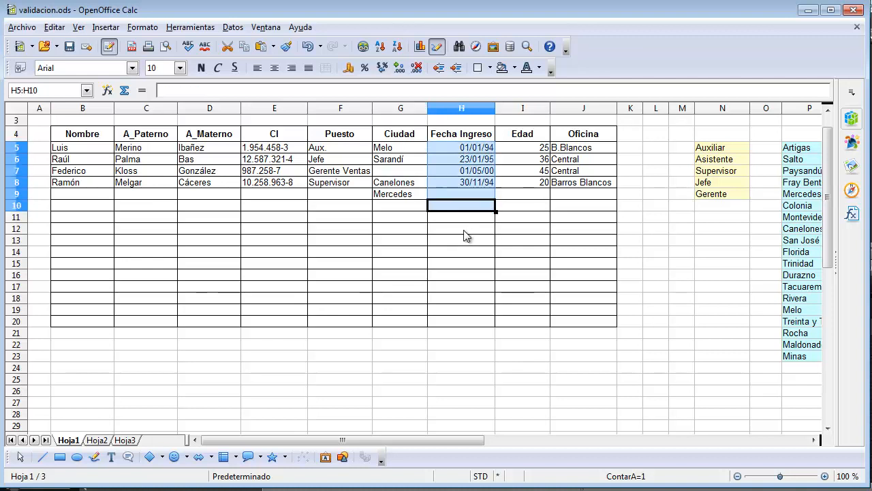
pyautogui.moveTo(466, 235); pyautogui.dragTo(464, 323)
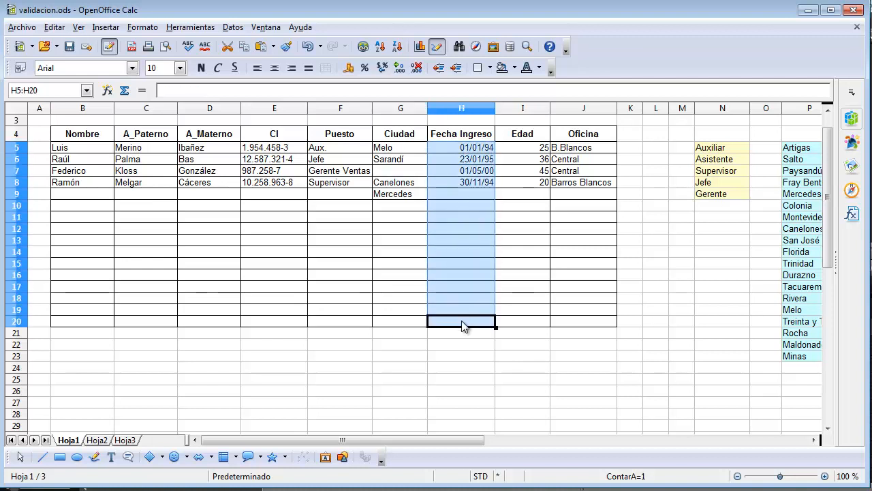
pyautogui.click(233, 27)
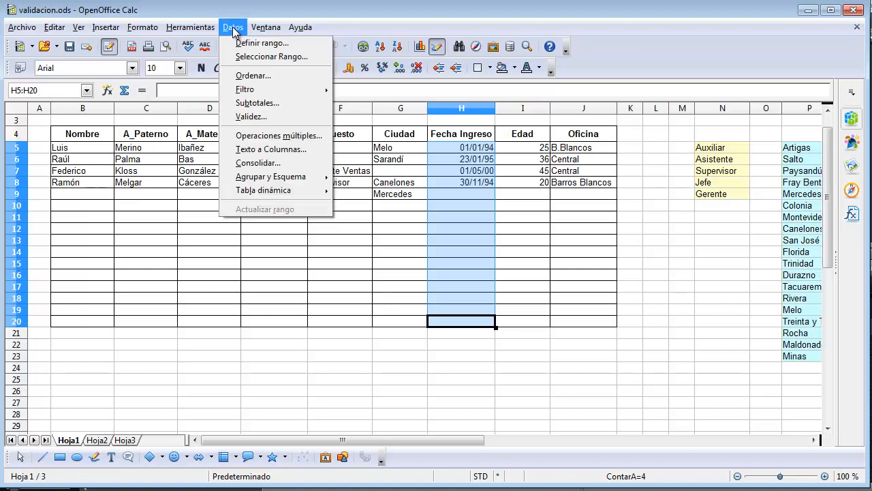
pyautogui.click(251, 116)
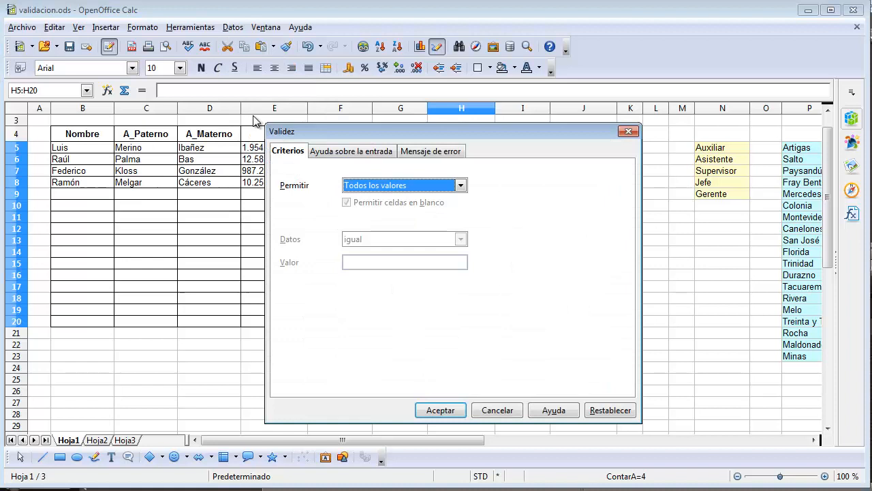
pyautogui.click(450, 186)
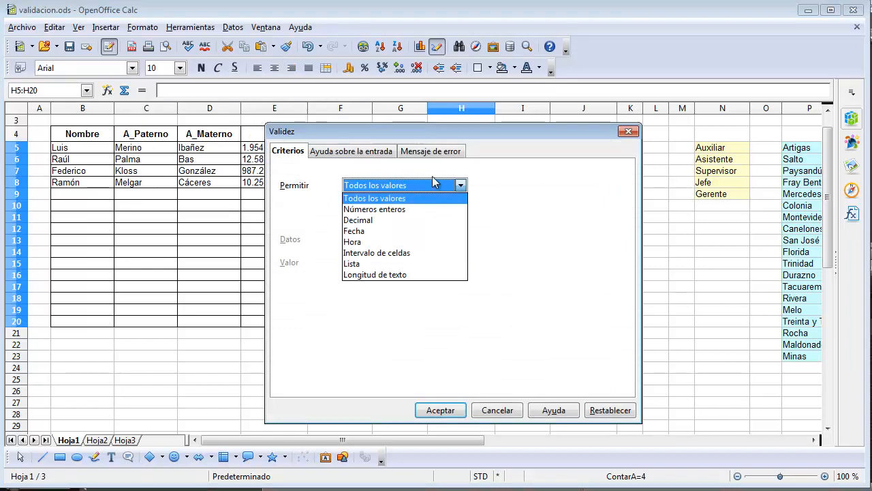
pyautogui.click(360, 236)
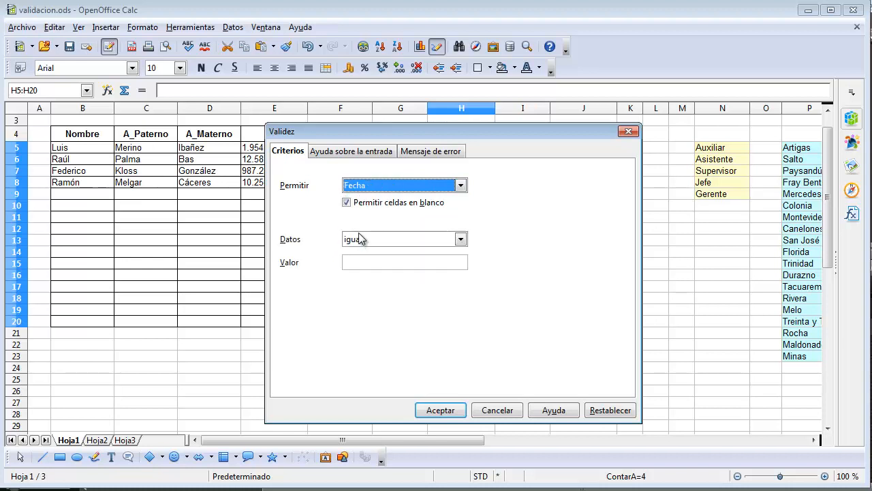
# - Require Fecha Ingreso dates greater than or equal to 01/01/1995 (mayor o igual que), review the input help and error message settings, and apply the rule
pyautogui.click(461, 241)
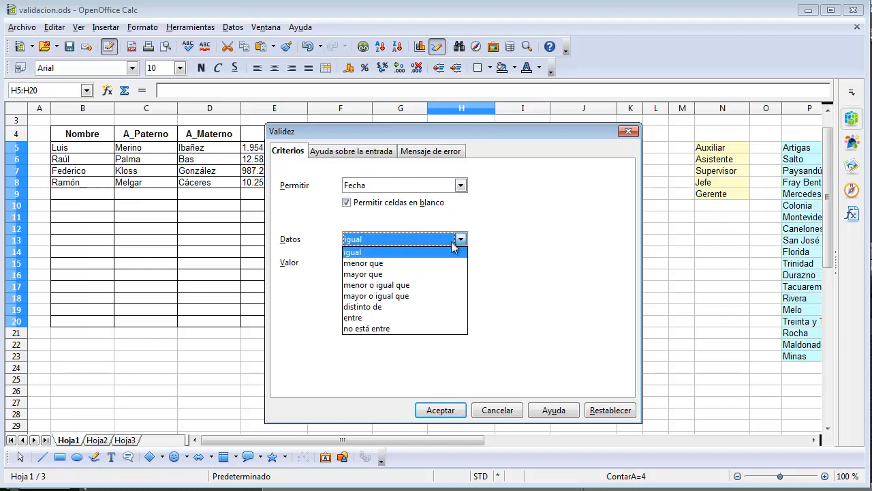
pyautogui.click(400, 297)
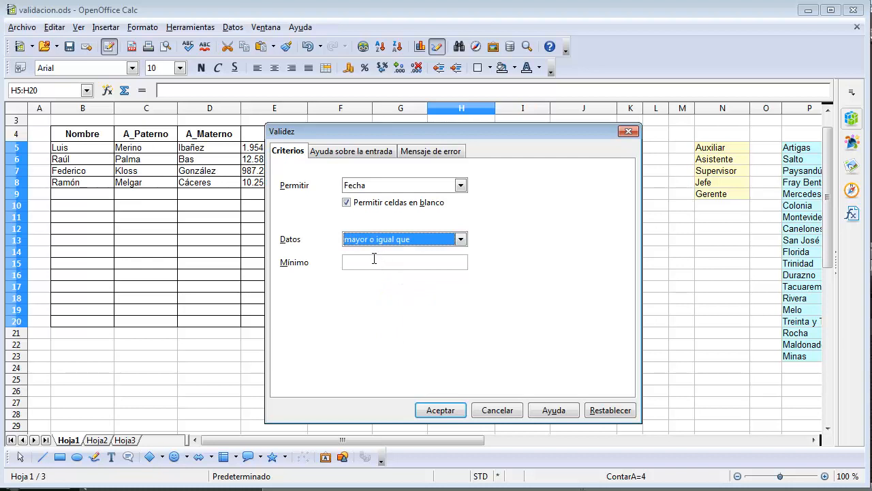
pyautogui.click(374, 258)
pyautogui.write('01')
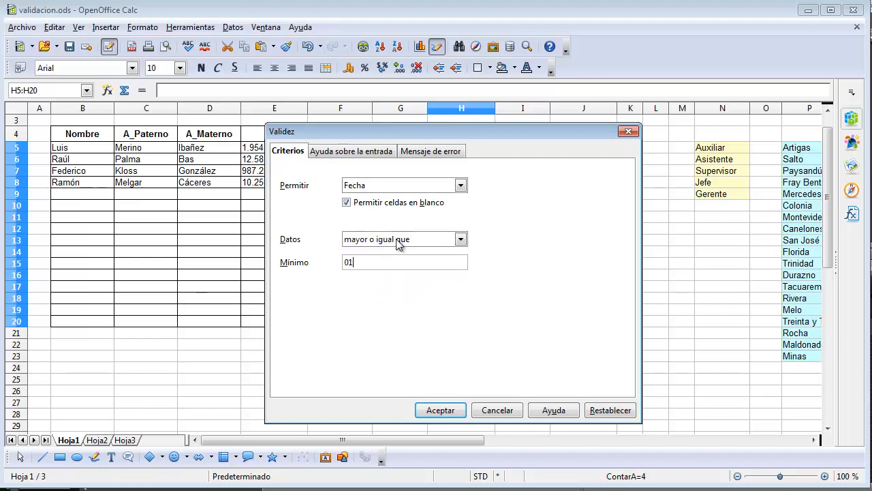
pyautogui.write('/01/1995')
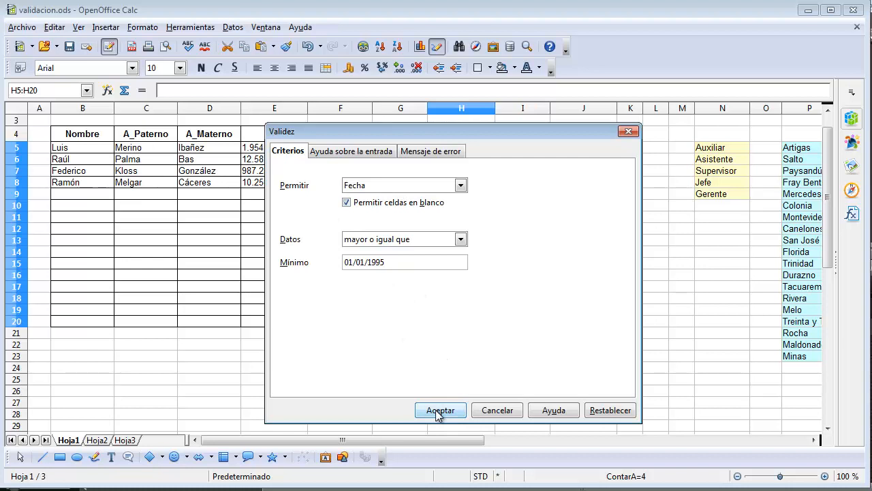
pyautogui.click(336, 152)
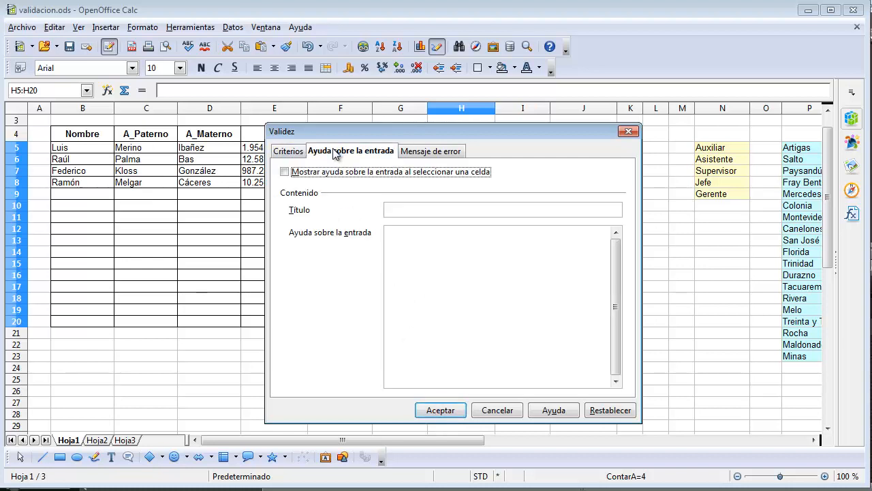
pyautogui.click(427, 154)
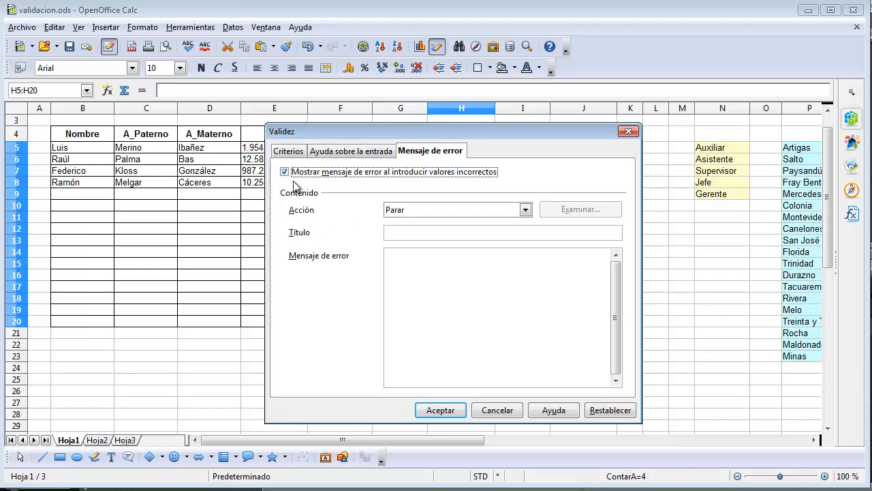
pyautogui.click(441, 410)
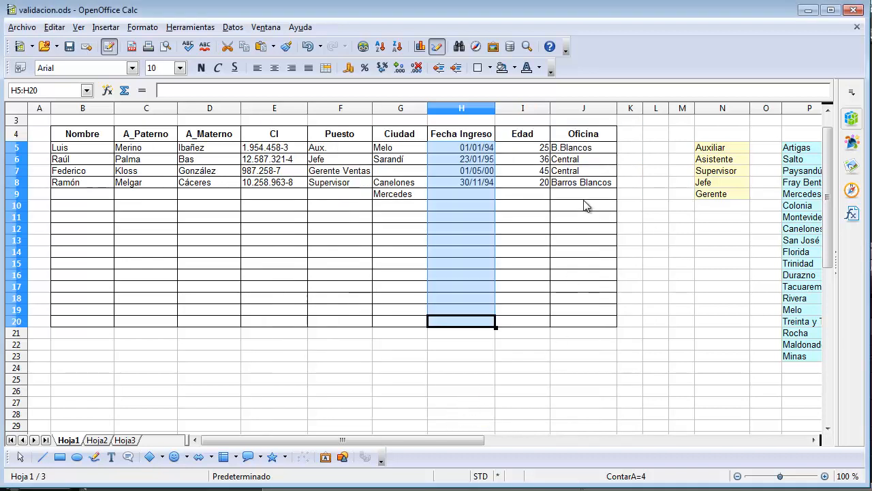
# - Start a validity rule for the Edad cells I5:I20 that allows only whole numbers (Números enteros)
pyautogui.click(513, 147)
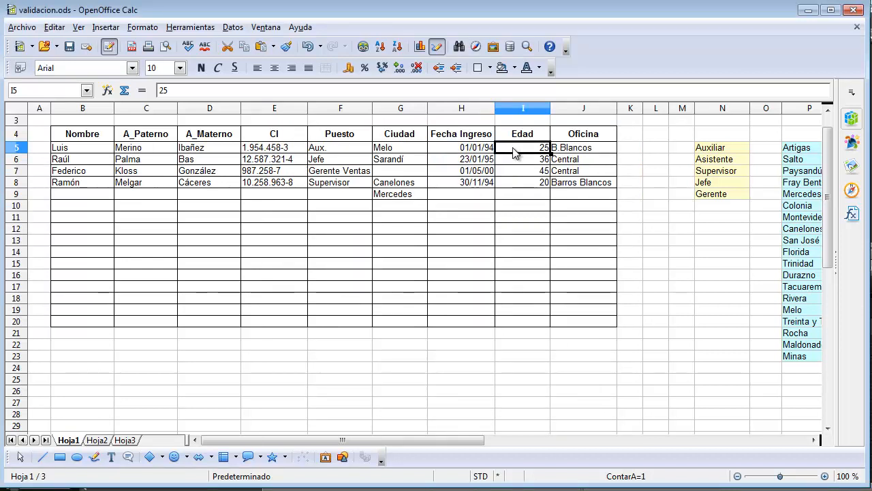
pyautogui.moveTo(517, 146); pyautogui.dragTo(516, 323)
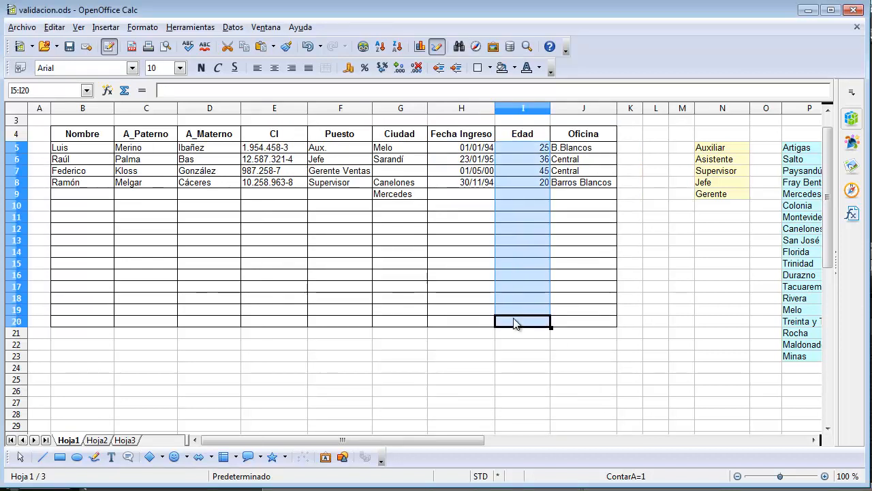
pyautogui.click(233, 27)
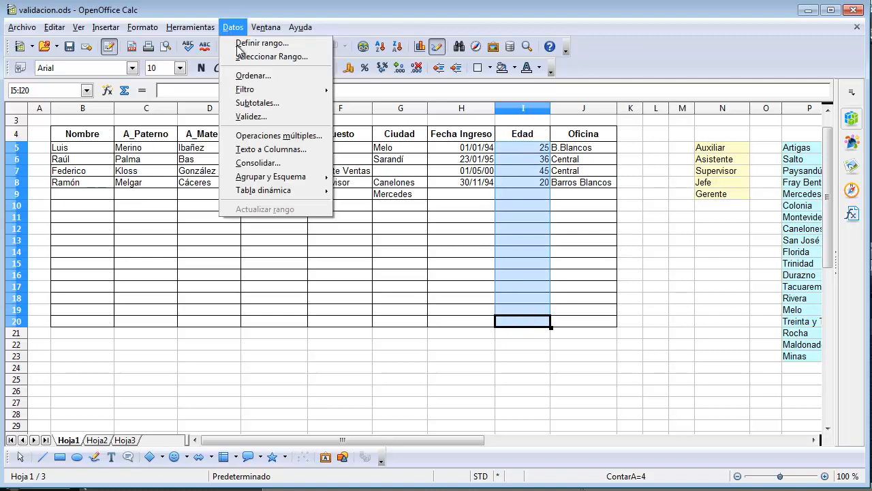
pyautogui.click(251, 116)
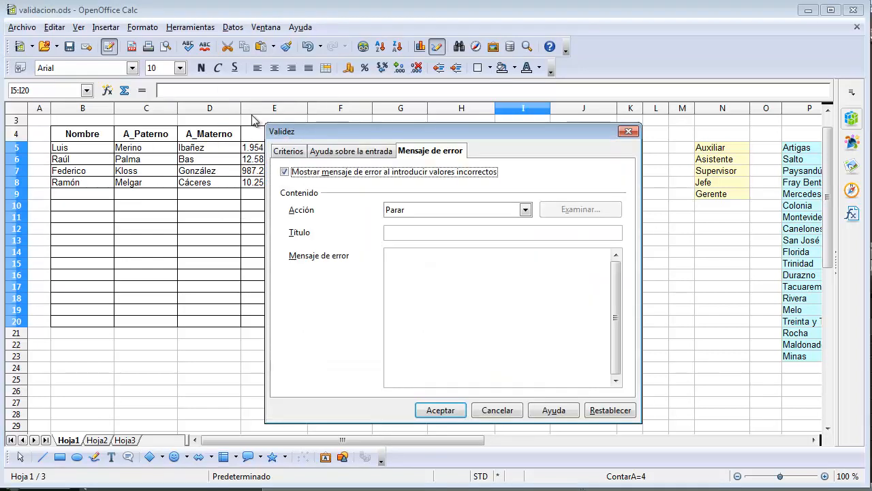
pyautogui.click(285, 151)
pyautogui.click(429, 188)
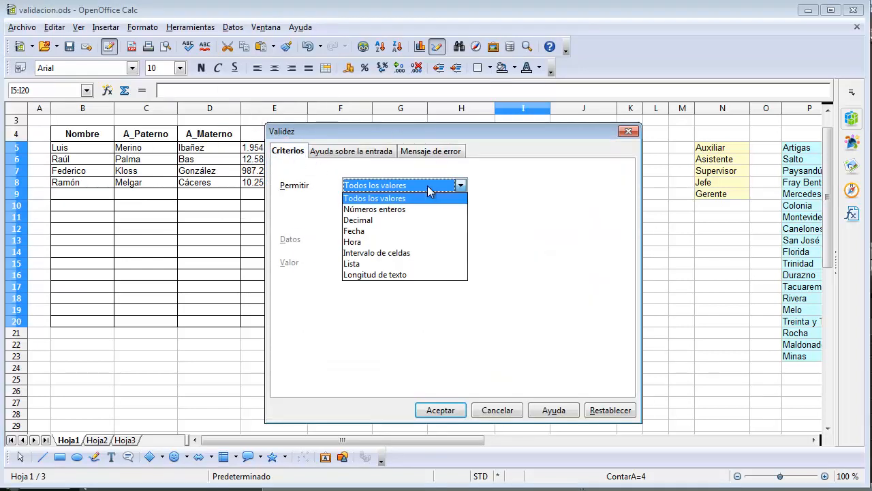
pyautogui.click(363, 209)
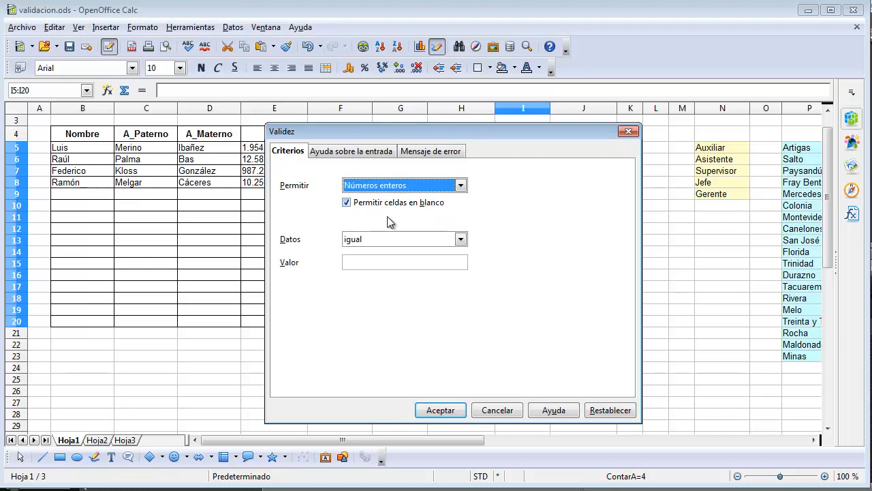
# - Require Edad values greater than or equal to (mayor o igual que) a minimum of 18 and apply the rule
pyautogui.click(462, 240)
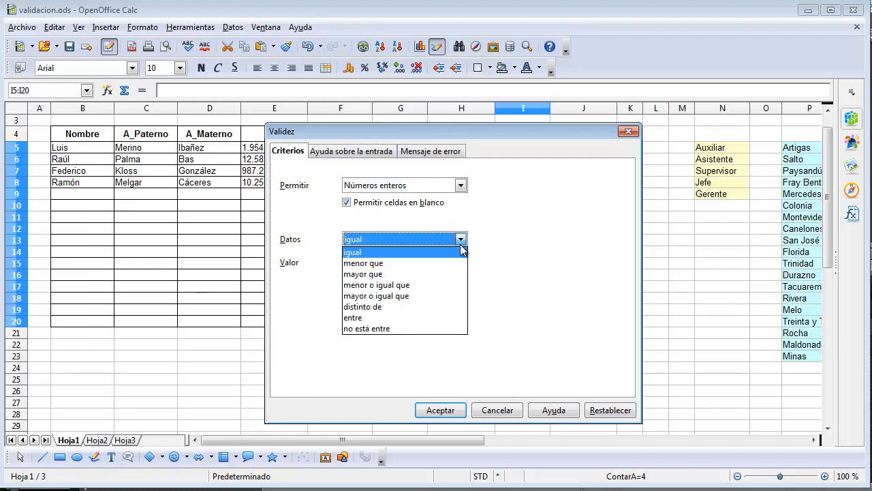
pyautogui.click(385, 297)
pyautogui.click(372, 264)
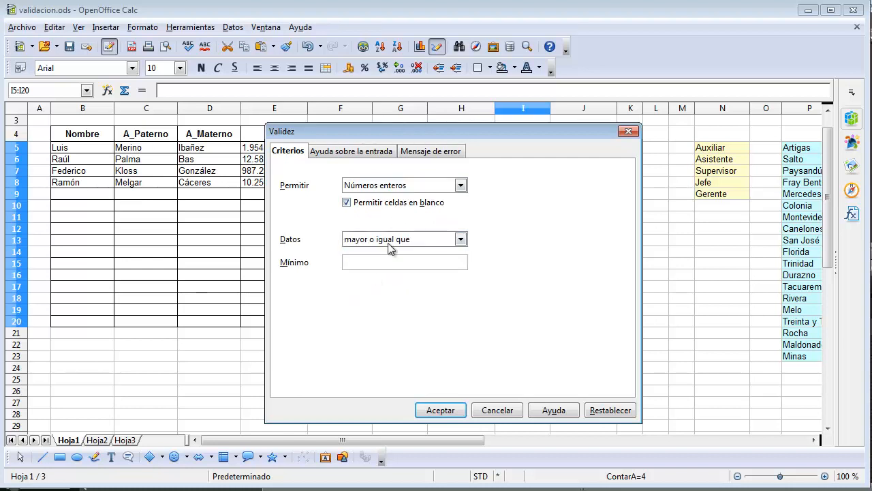
pyautogui.write('19')
pyautogui.press('BackSpace')
pyautogui.write('8')
pyautogui.click(441, 410)
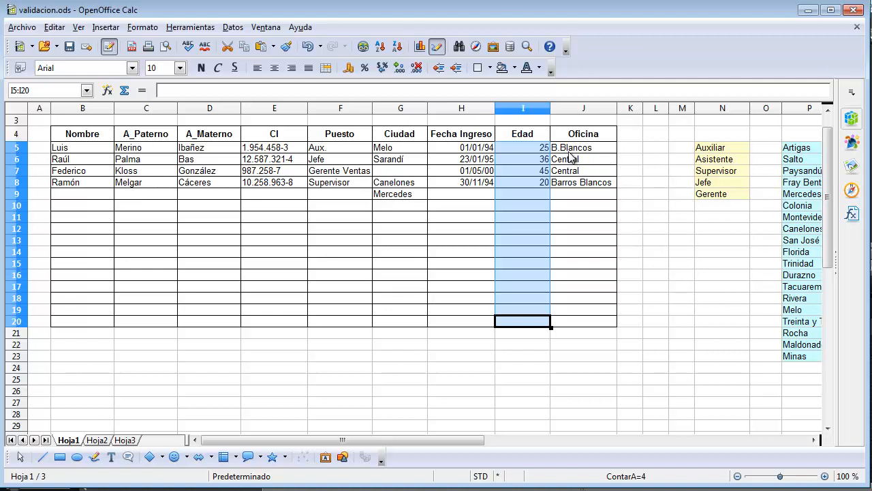
# - Start a validity rule for the Oficina cells J5:J20 that allows values from a typed list (Lista)
pyautogui.moveTo(568, 151); pyautogui.dragTo(568, 321)
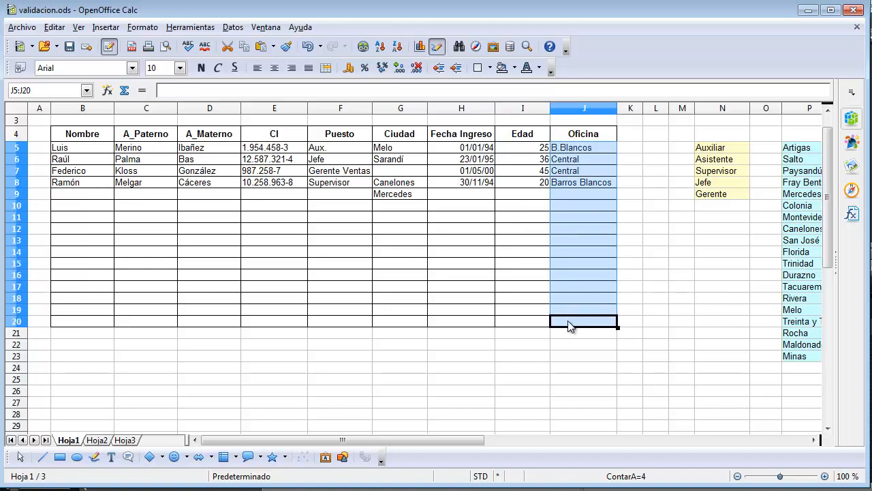
pyautogui.click(233, 27)
pyautogui.click(248, 117)
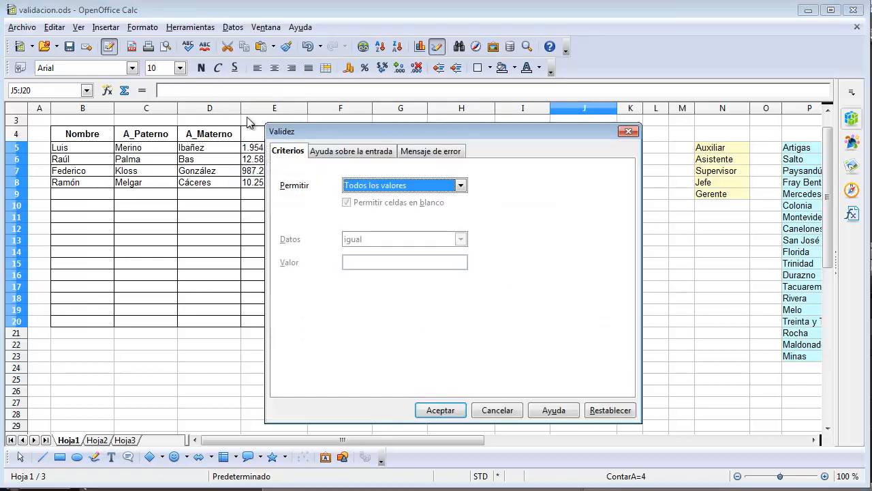
pyautogui.click(394, 186)
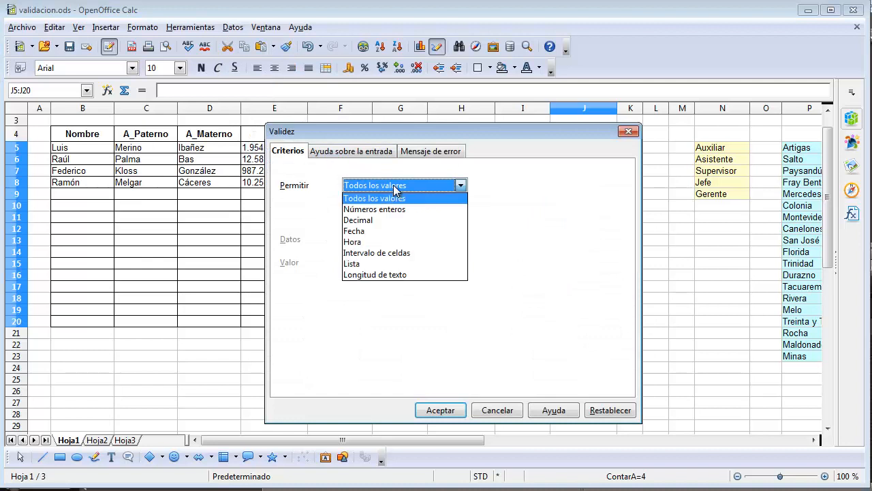
pyautogui.click(357, 265)
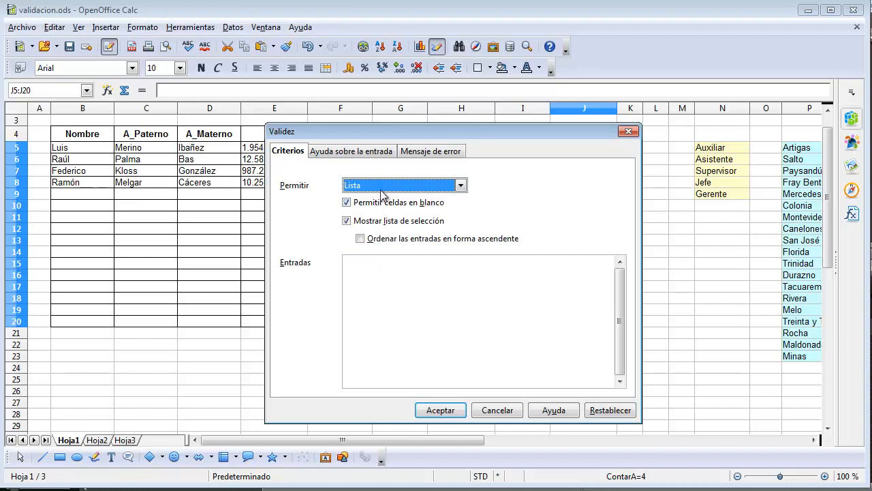
# - Enter Barros Blancos and Central as separate list entries of the Oficina rule and apply it
pyautogui.click(355, 269)
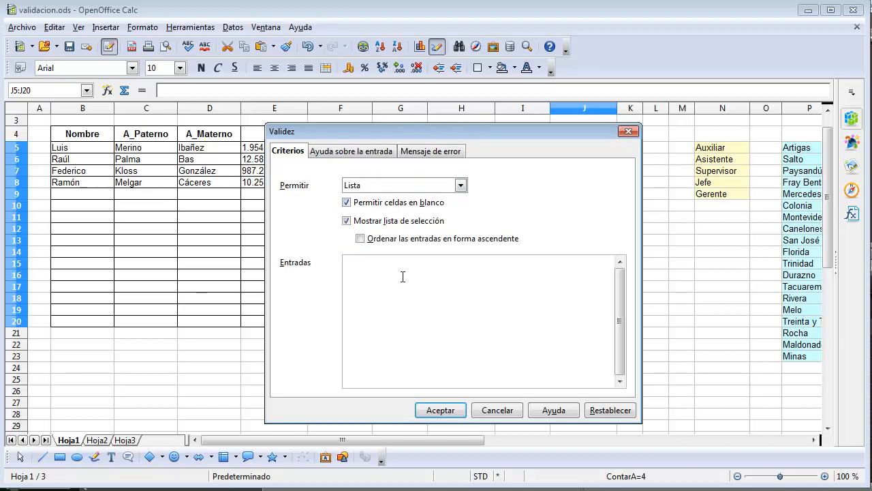
pyautogui.write('Barros')
pyautogui.write(' Blanc')
pyautogui.write('os ')
pyautogui.write('Central')
pyautogui.click(429, 410)
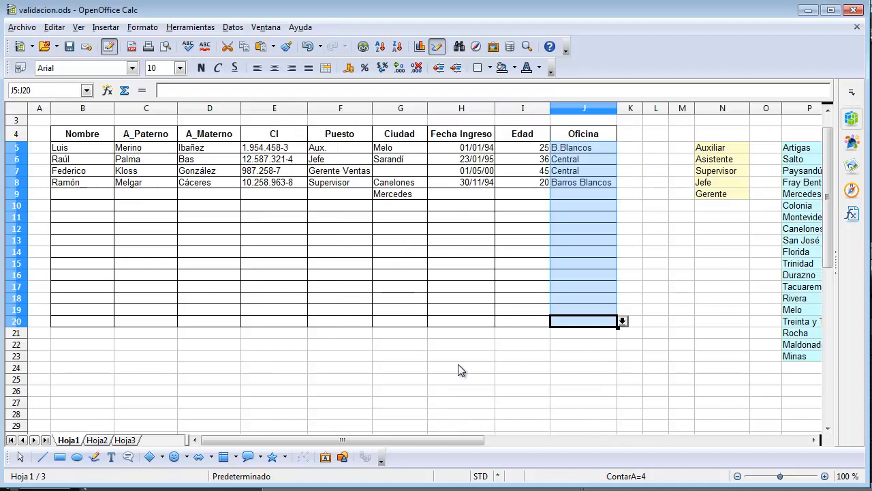
# - Check the options in the Oficina selection list of cell J10 without choosing one
pyautogui.click(592, 229)
pyautogui.click(598, 206)
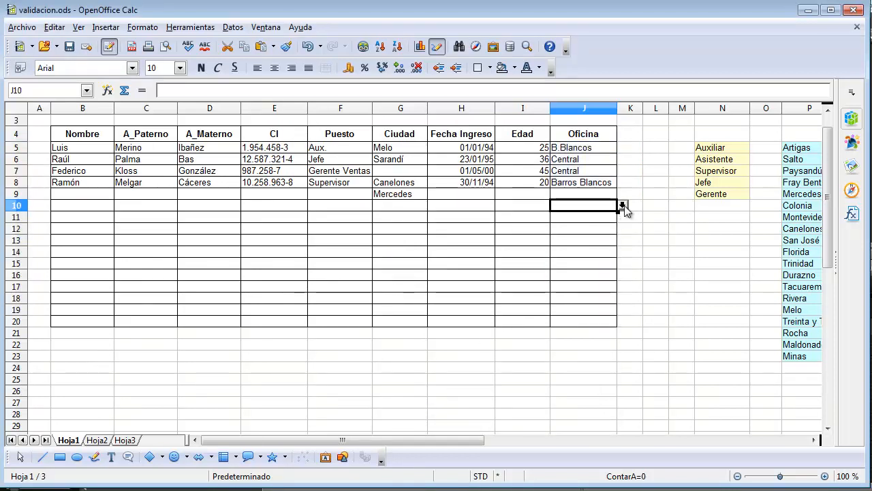
pyautogui.click(622, 205)
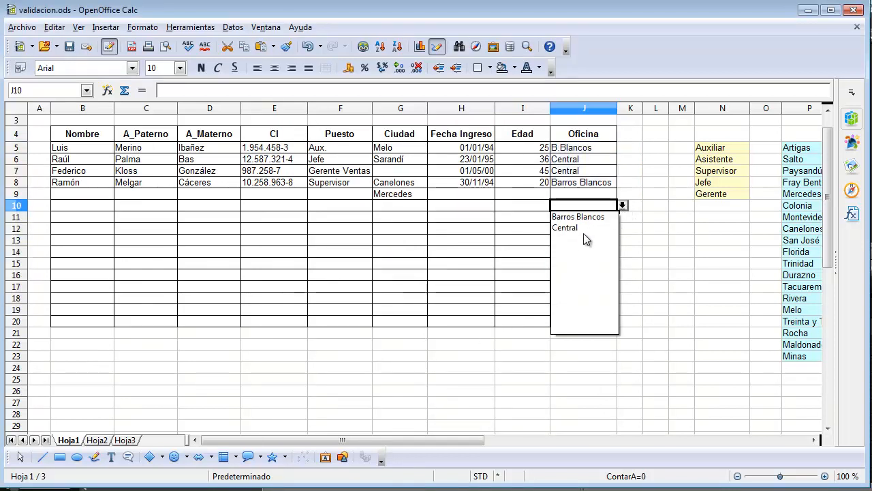
pyautogui.click(622, 205)
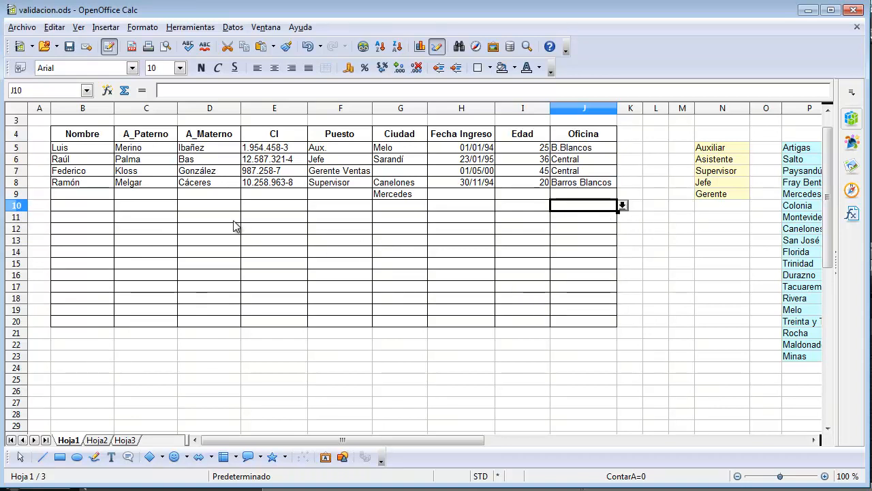
# - Fill in the new employee's first name, paternal surname and maternal surname in row 9 of the table
pyautogui.click(85, 195)
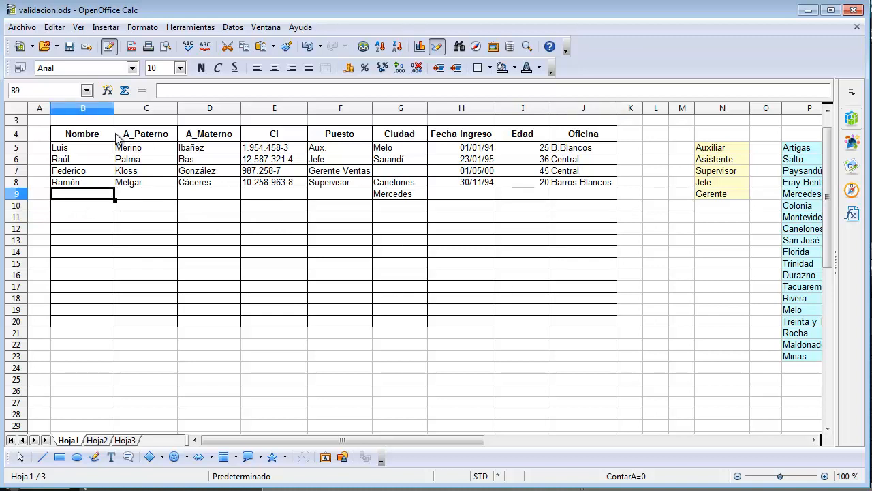
pyautogui.write('Juan')
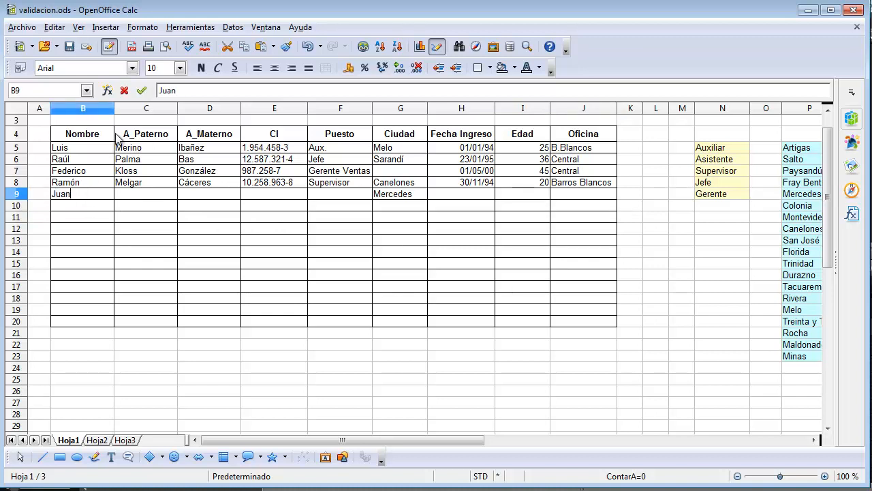
pyautogui.press('Tab')
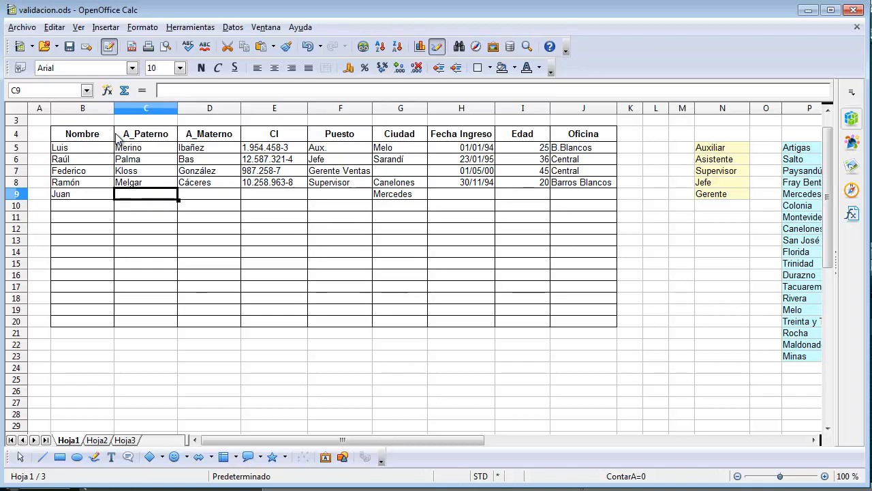
pyautogui.write('López')
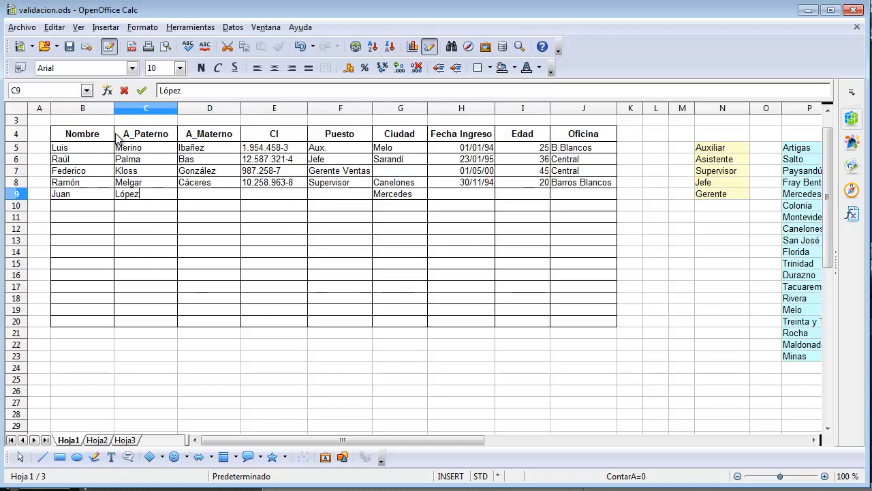
pyautogui.press('Tab')
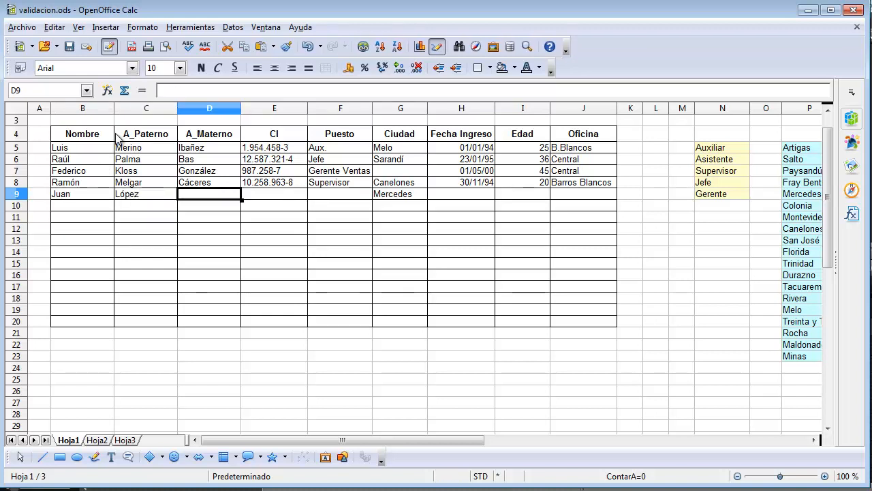
pyautogui.write('Medina')
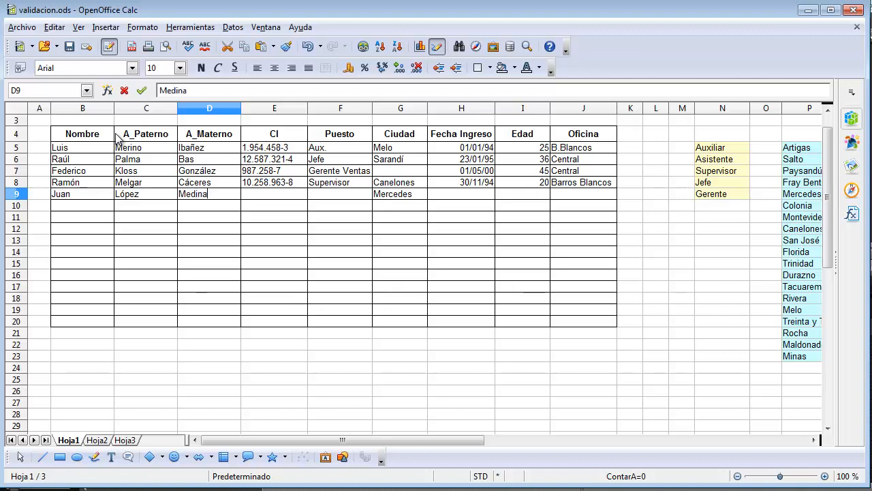
pyautogui.press('Tab')
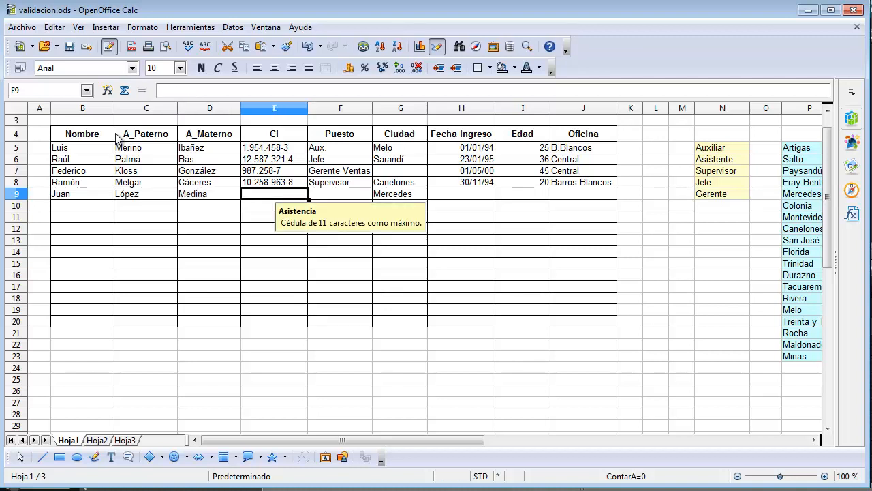
# - Try to enter a CI number longer than 11 characters in E9 and dismiss the entry error
pyautogui.write('12')
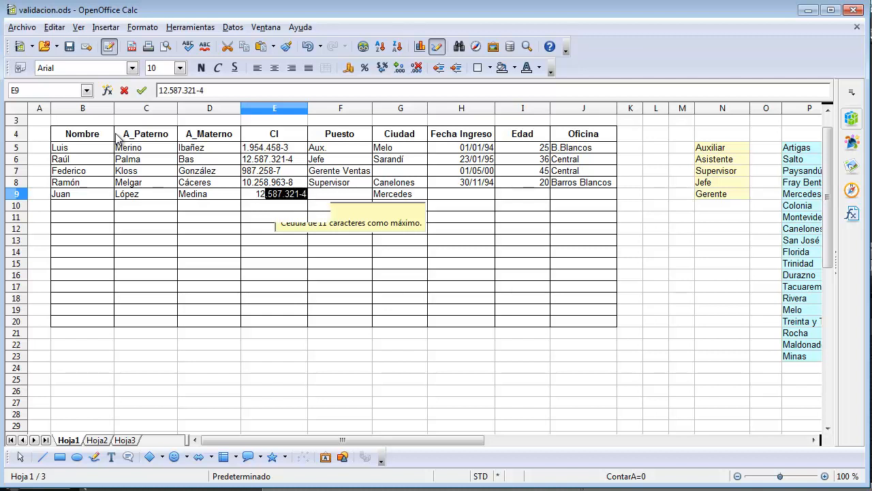
pyautogui.write(',587')
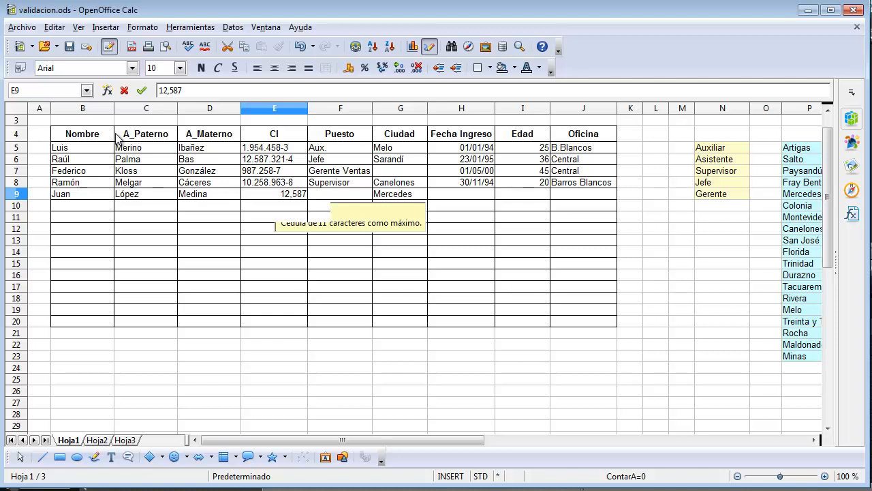
pyautogui.write(',258-258')
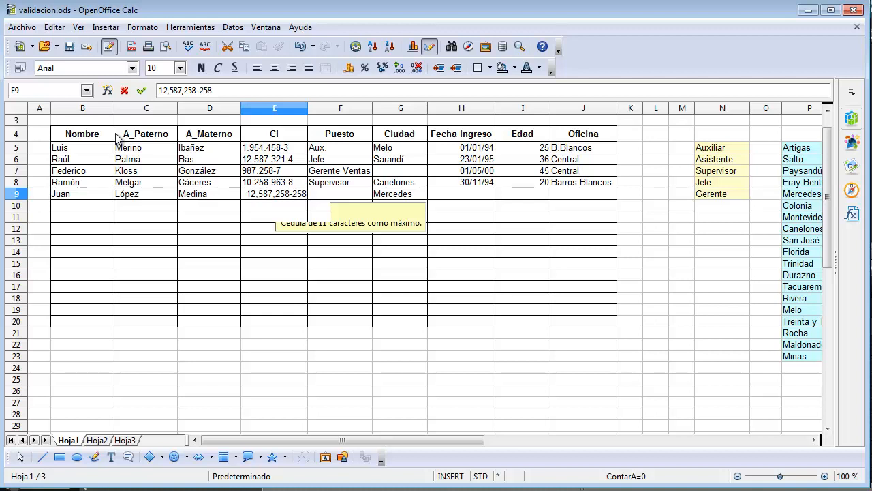
pyautogui.press('Return')
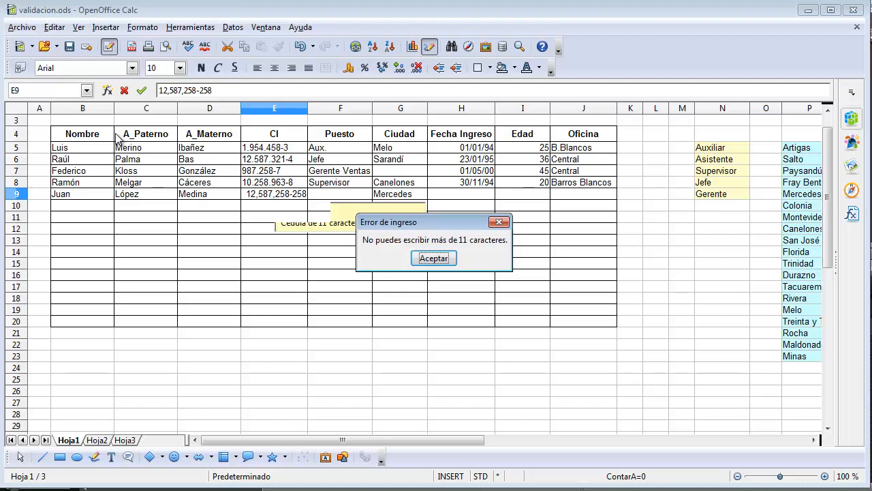
pyautogui.press('Return')
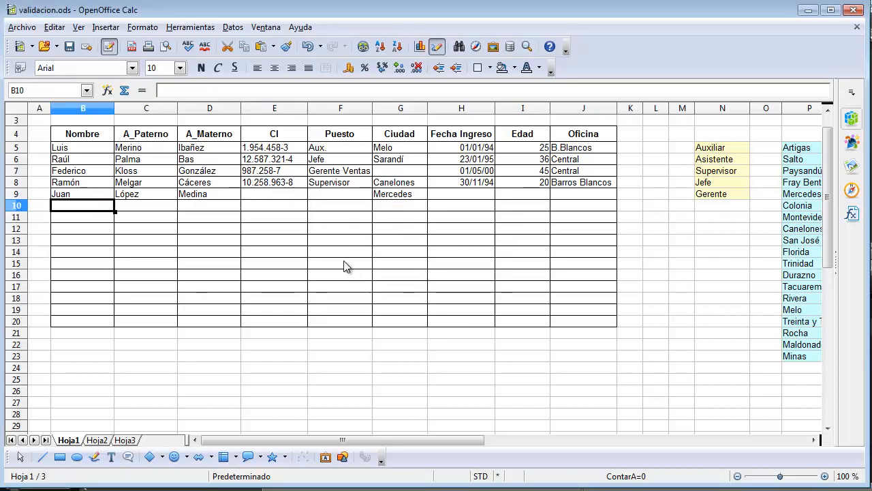
# - Enter a CI number of fewer than 11 characters for the new employee in E9
pyautogui.click(292, 195)
pyautogui.write('45')
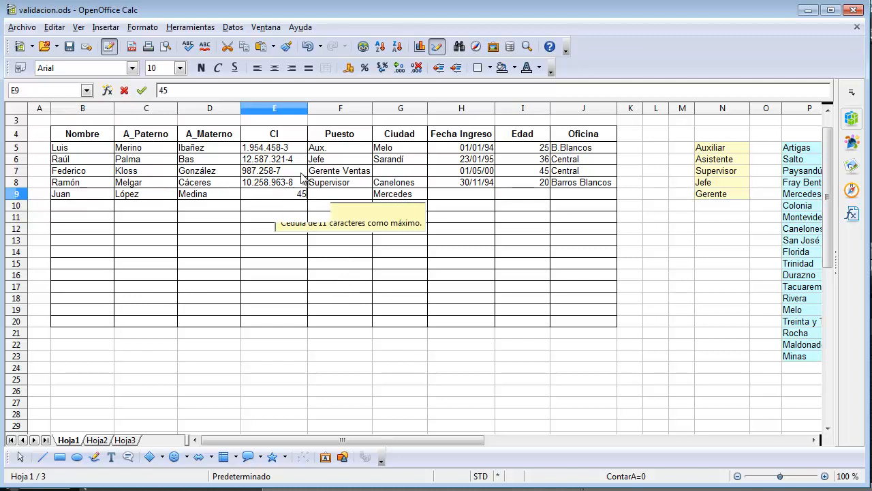
pyautogui.write('6-89')
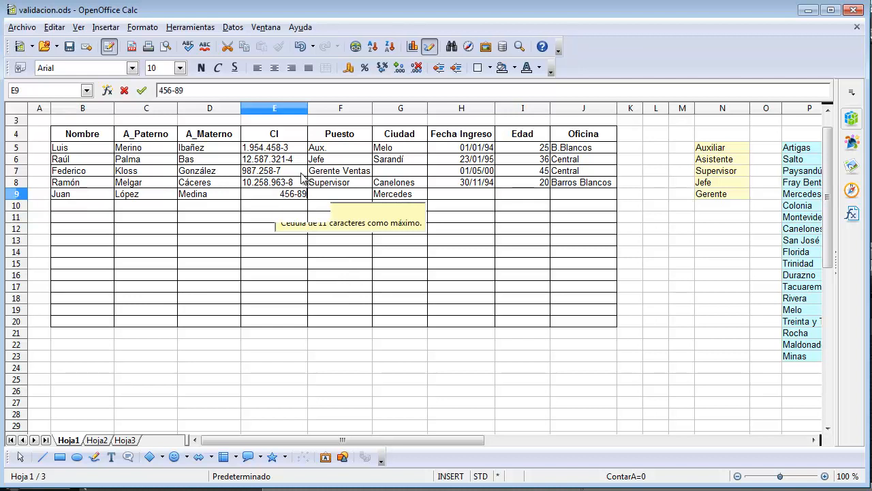
pyautogui.write('-98')
pyautogui.press('Tab')
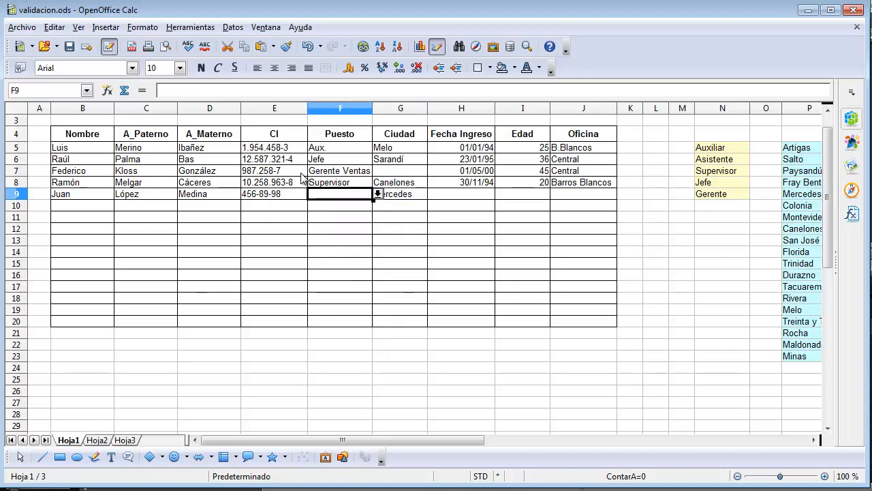
# - Choose Supervisor as Puesto in F9 and Mercedes as Ciudad in G9 from their selection lists
pyautogui.click(377, 194)
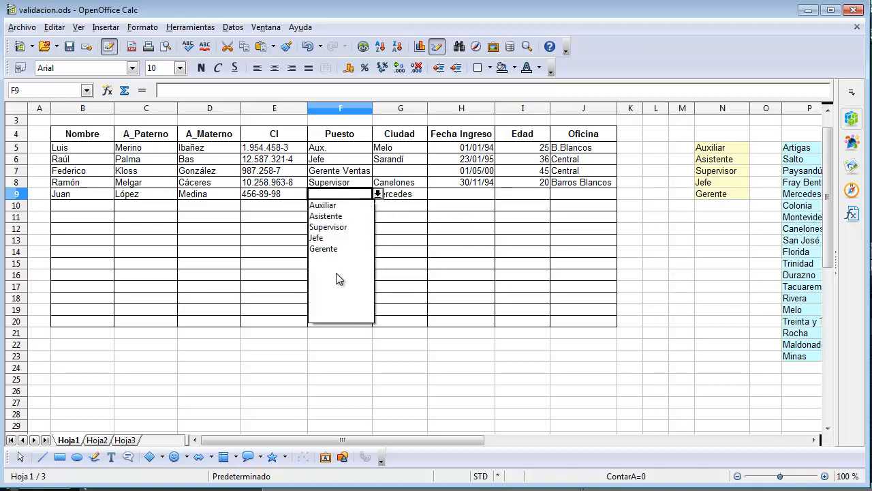
pyautogui.click(326, 228)
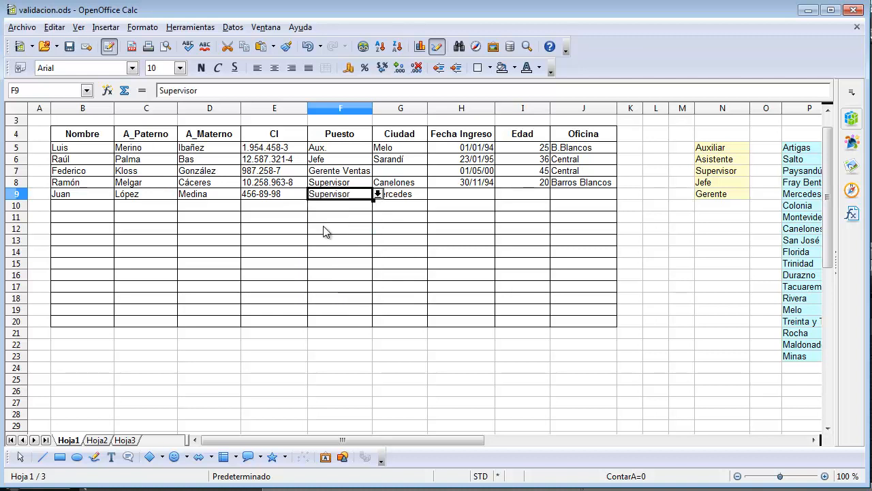
pyautogui.click(418, 195)
pyautogui.click(432, 194)
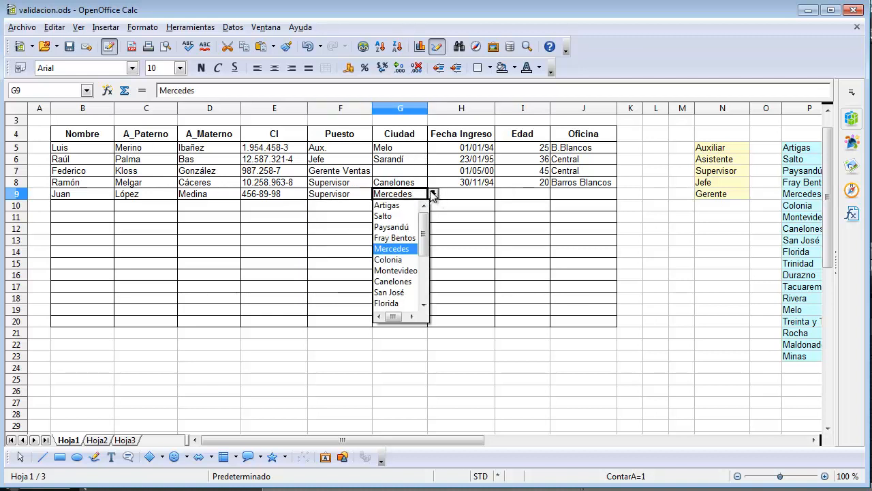
pyautogui.click(394, 250)
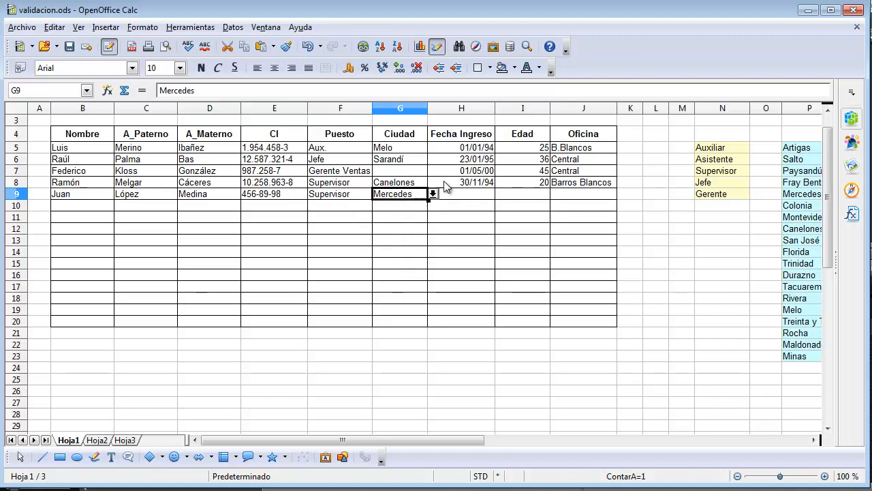
# - Enter 2/8/2001 as the Fecha Ingreso of the new record in H9
pyautogui.click(455, 199)
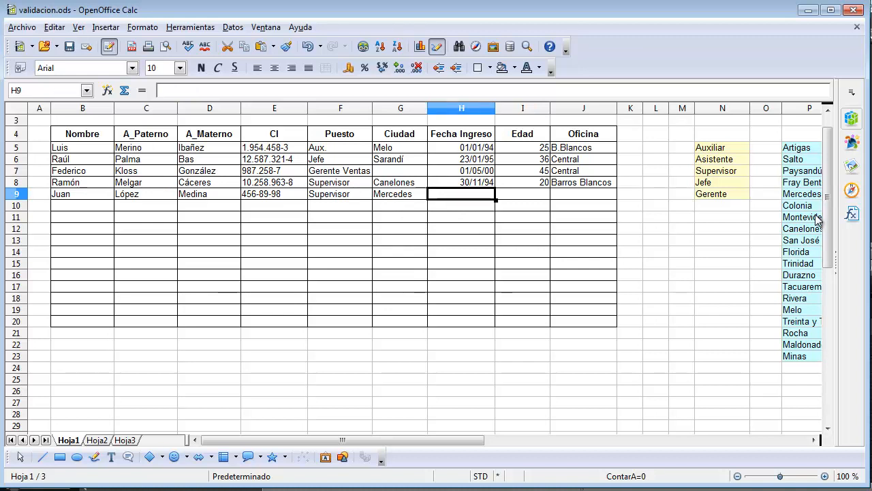
pyautogui.write('2/8/')
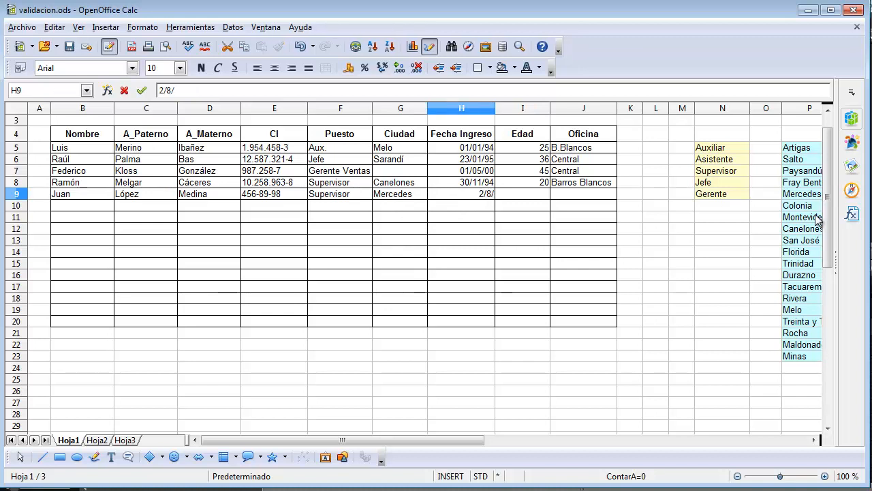
pyautogui.write('2001')
pyautogui.press('Return')
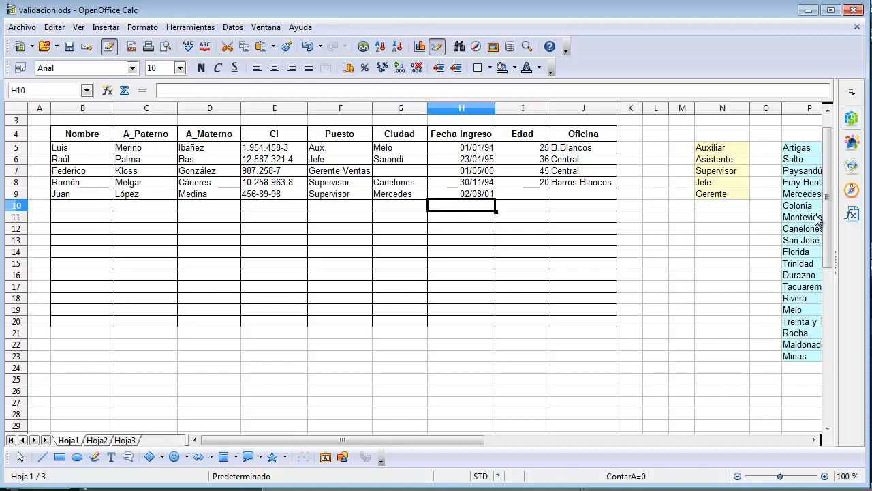
# - Try to replace the Fecha Ingreso in H9 with 4/8/1990 and dismiss the error message
pyautogui.press('Up')
pyautogui.write('4')
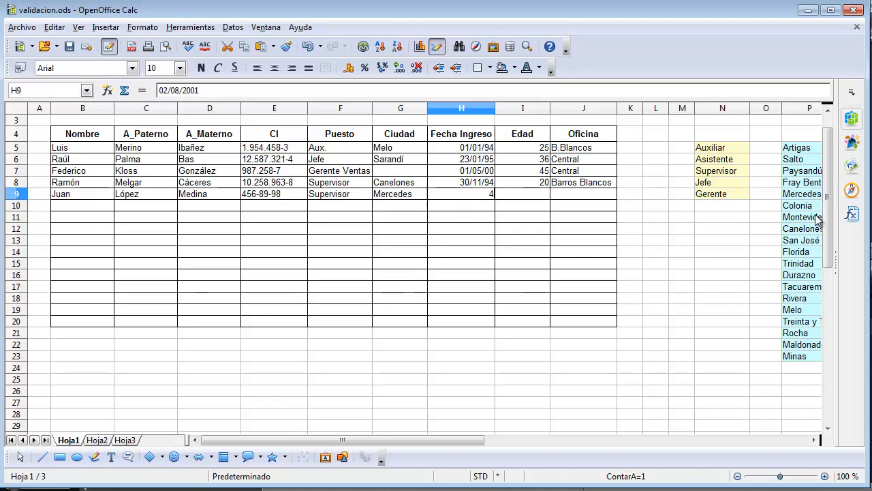
pyautogui.write('/8/1990')
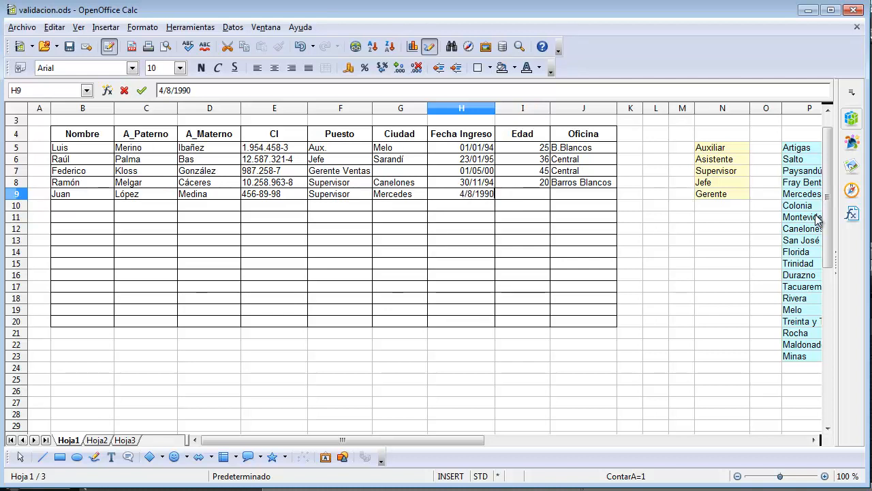
pyautogui.press('Return')
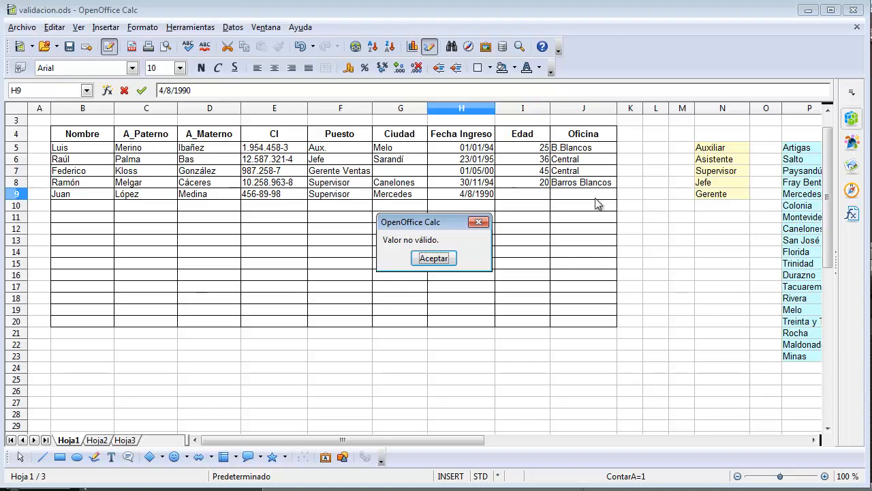
pyautogui.moveTo(432, 224); pyautogui.dragTo(448, 222)
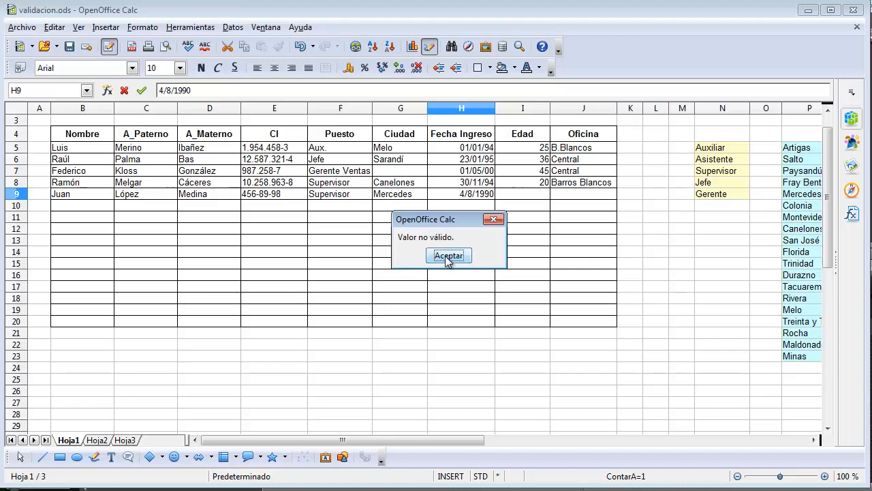
pyautogui.click(448, 256)
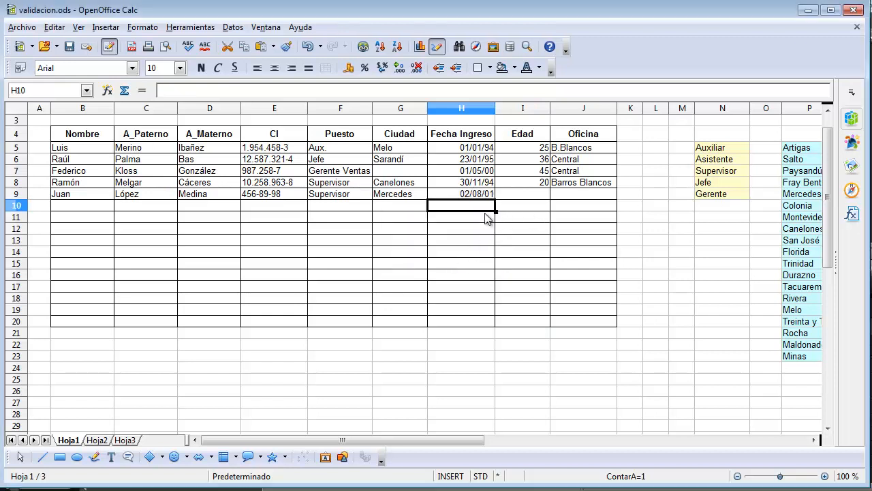
# - Enter 30 as Edad in I9 and choose Central from the Oficina selection list in J9
pyautogui.click(521, 196)
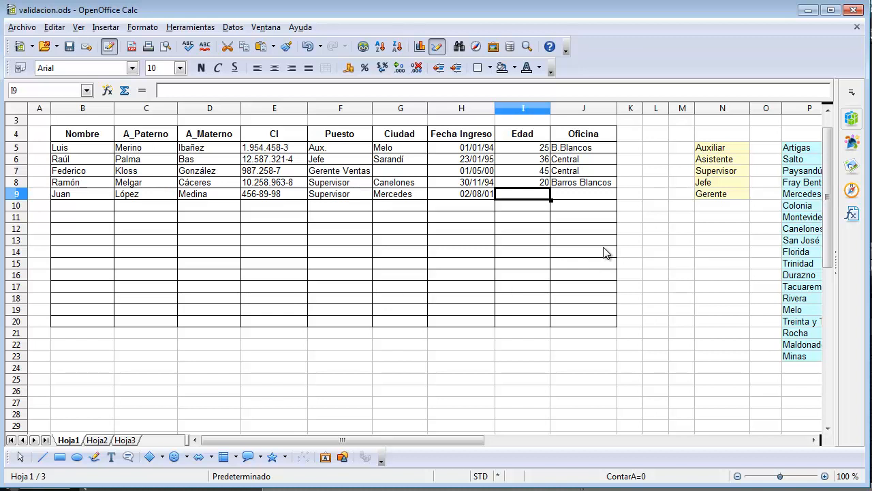
pyautogui.write('30')
pyautogui.press('Tab')
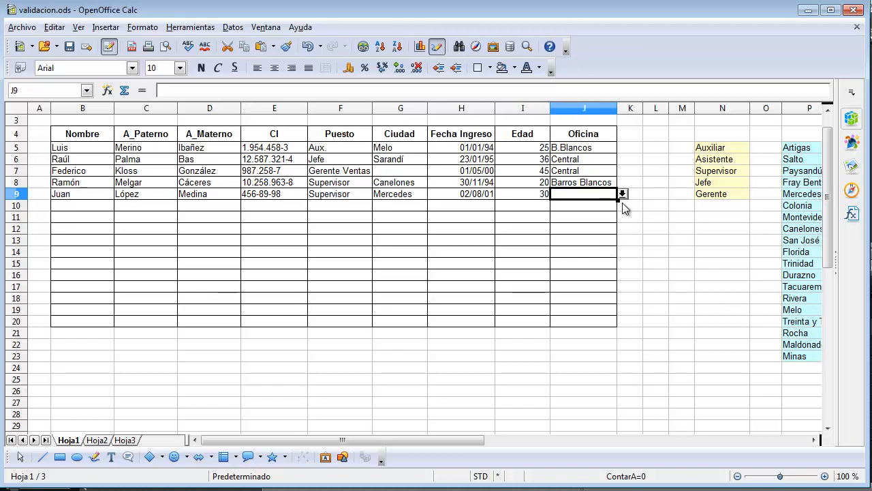
pyautogui.click(622, 194)
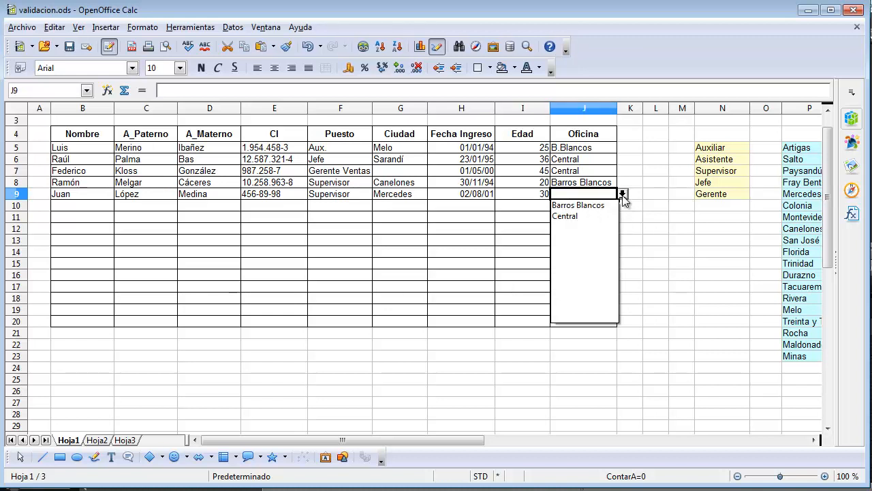
pyautogui.click(566, 216)
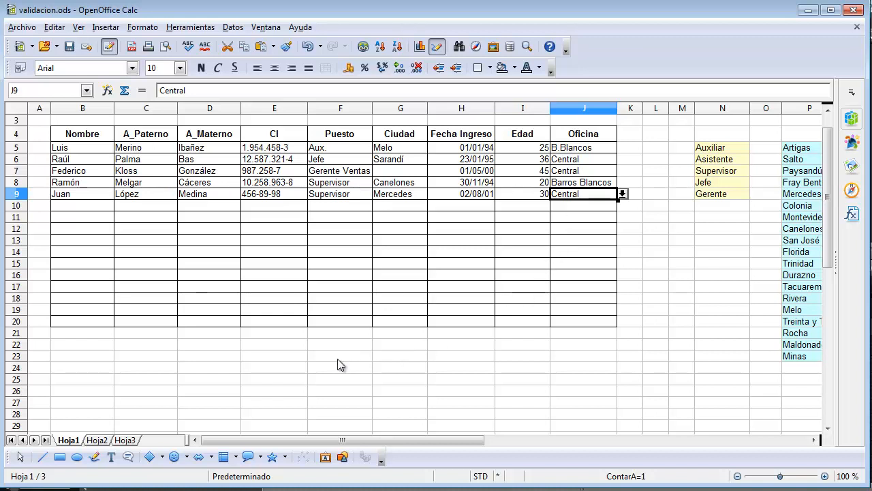
# - Enter a full employee record in B24:J24 with Puesto Contable, Ciudad Las Piedras, Fecha Ingreso 12/05/93, Edad 40 and Oficina B.Blancos
pyautogui.click(133, 369)
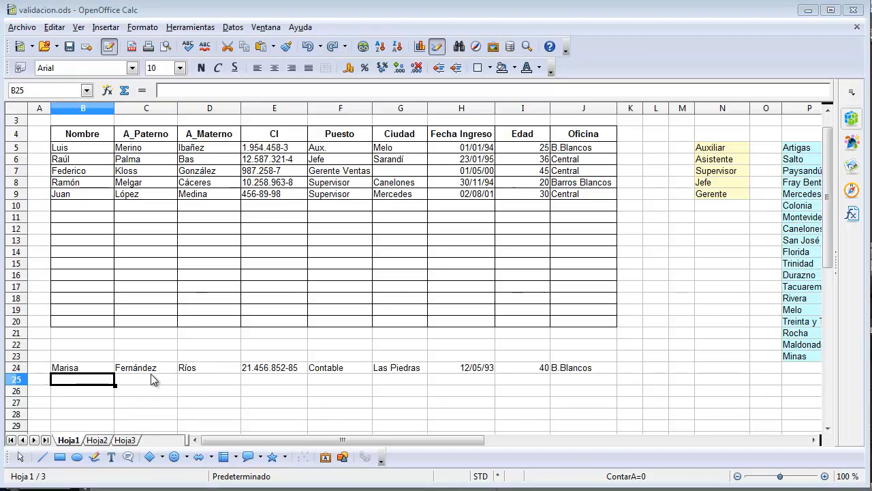
pyautogui.moveTo(70, 370); pyautogui.dragTo(572, 368)
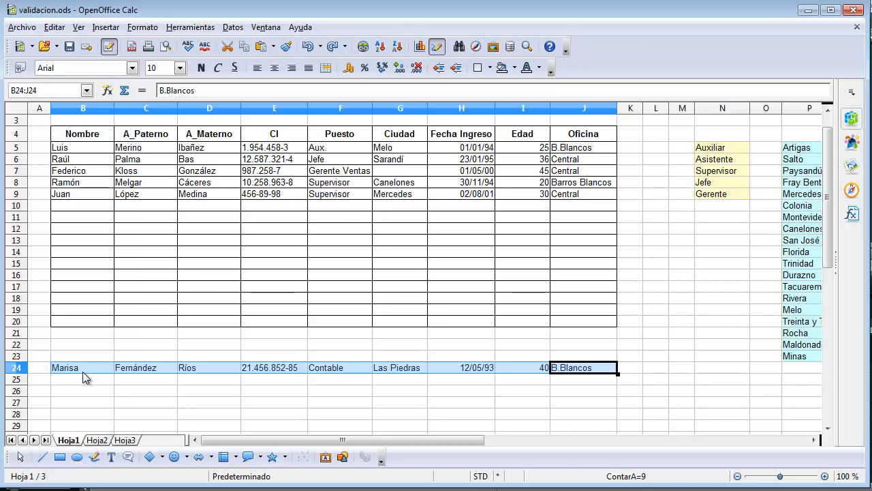
pyautogui.click(111, 195)
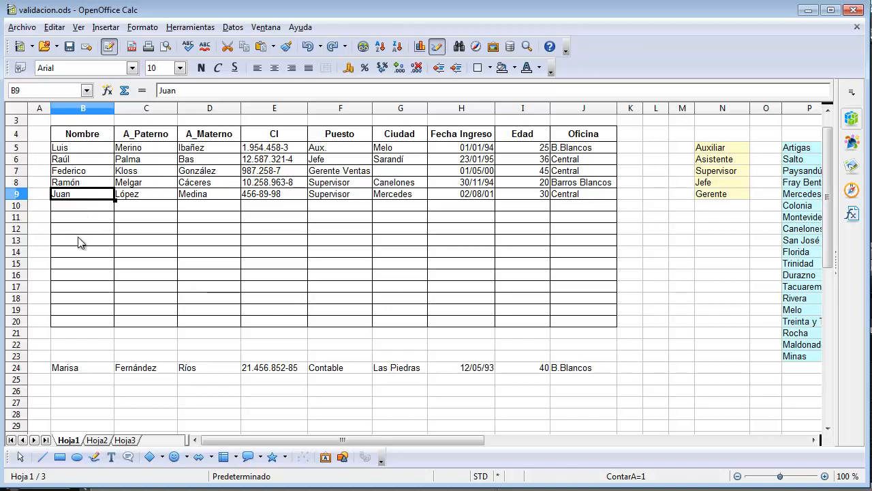
pyautogui.moveTo(70, 372); pyautogui.dragTo(566, 374)
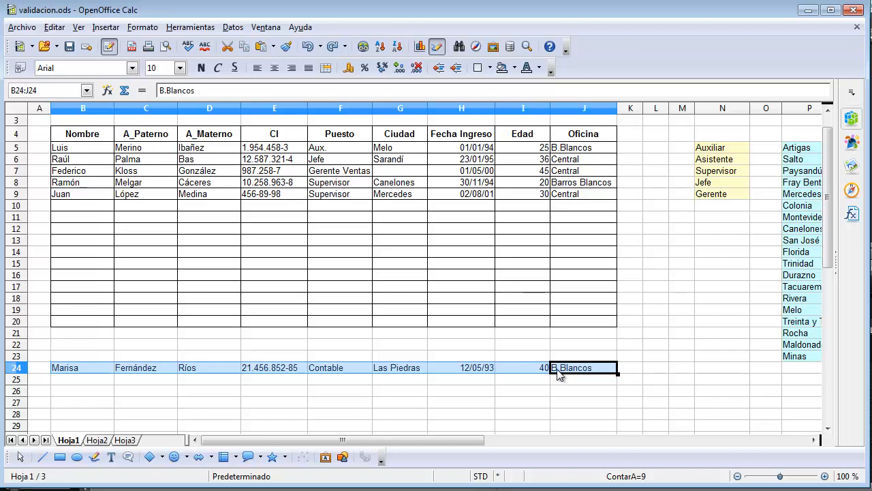
pyautogui.click(85, 213)
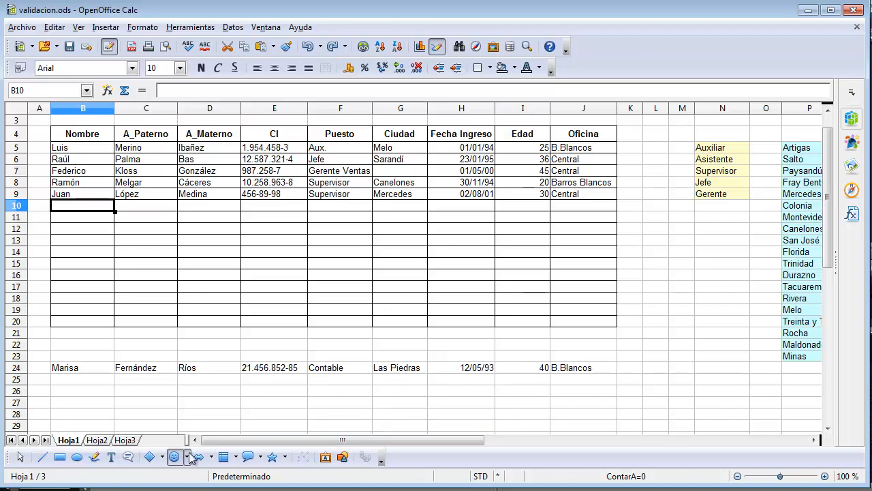
# - Copy the record in B24:J24 and paste it into the table's first empty row, starting at B10
pyautogui.moveTo(85, 368); pyautogui.dragTo(575, 368)
pyautogui.hotkey('ctrl', 'c')
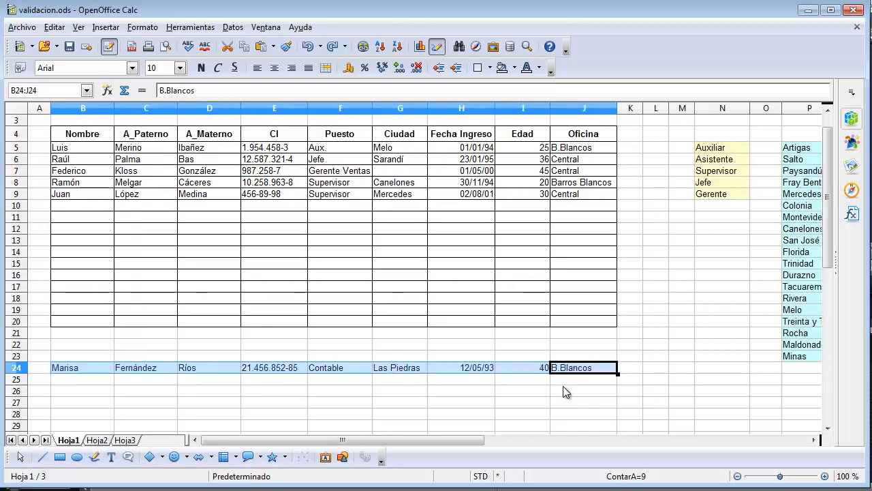
pyautogui.click(63, 210)
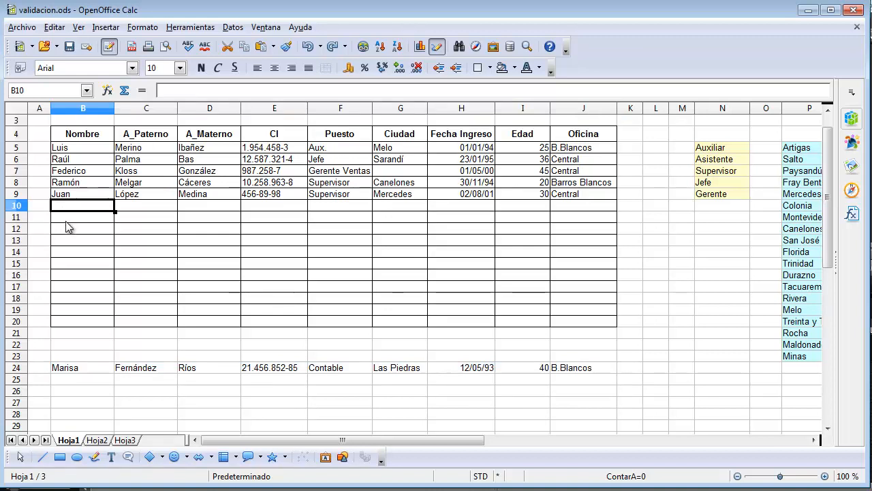
pyautogui.hotkey('ctrl', 'v')
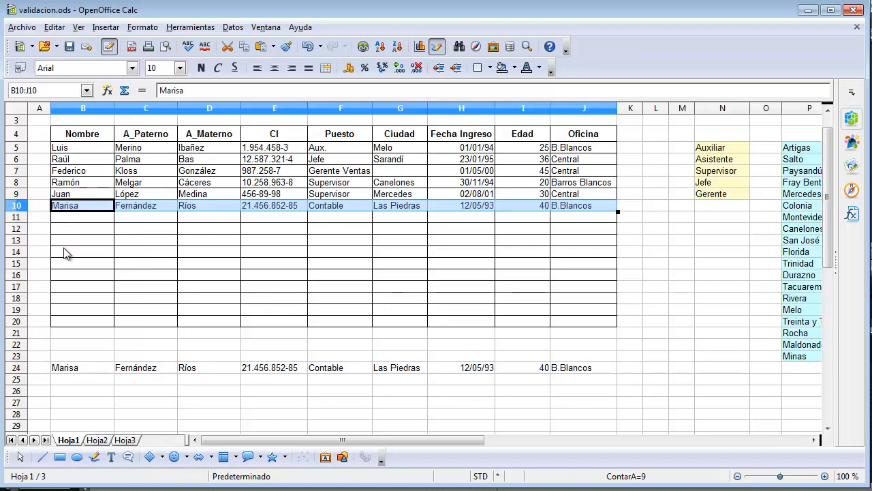
# - Check the validity criteria of the pasted CI cell E10 and cancel the dialog
pyautogui.click(251, 255)
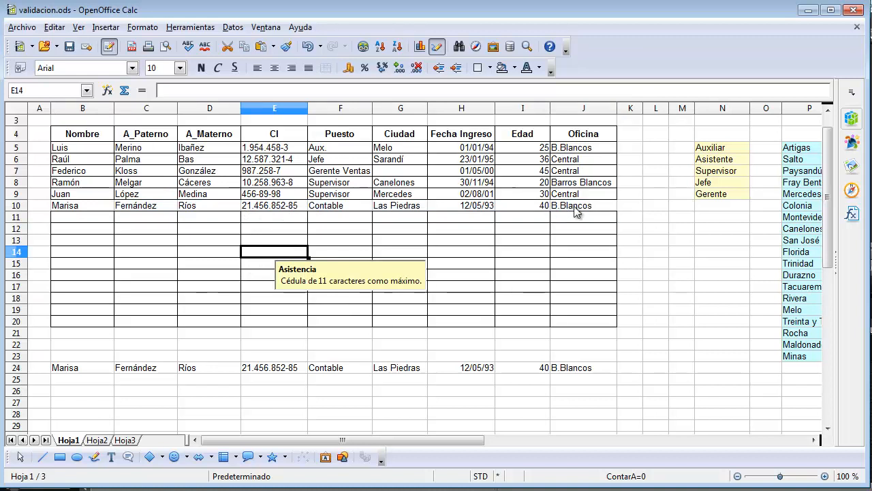
pyautogui.click(263, 208)
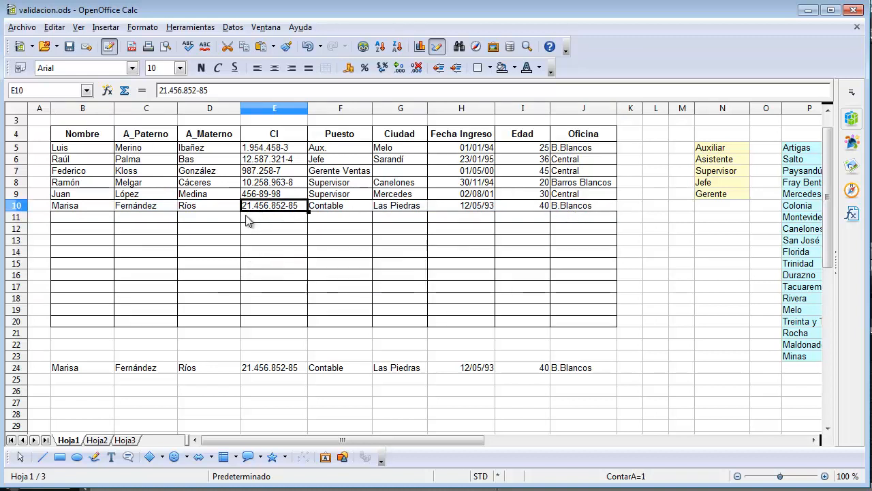
pyautogui.click(233, 28)
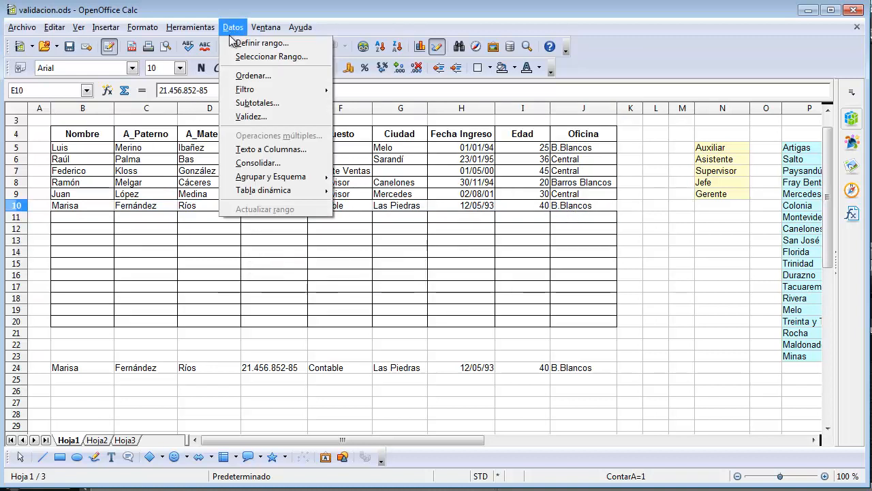
pyautogui.click(243, 117)
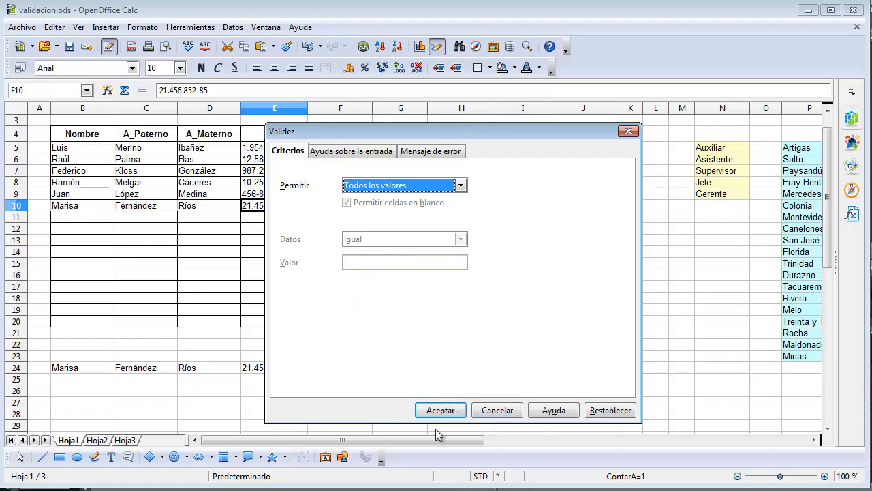
pyautogui.click(504, 412)
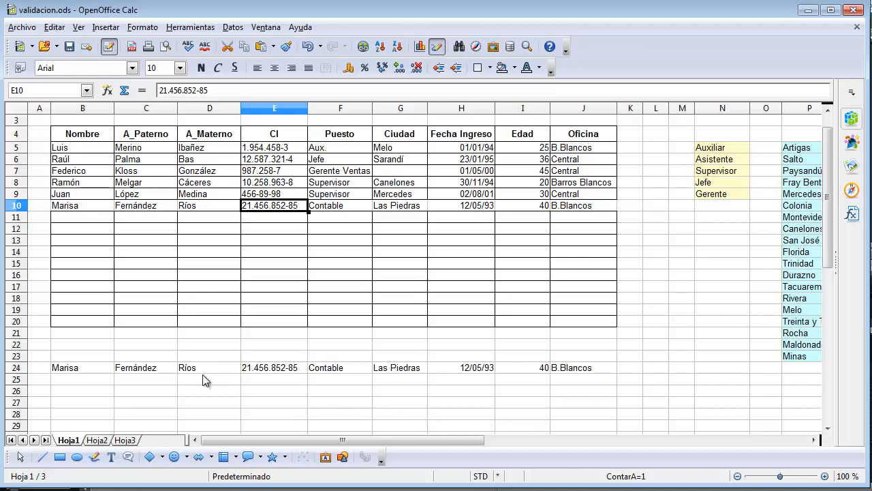
# - Undo the paste in row 10 and check the validity criteria of the CI cell E10 again
pyautogui.click(307, 47)
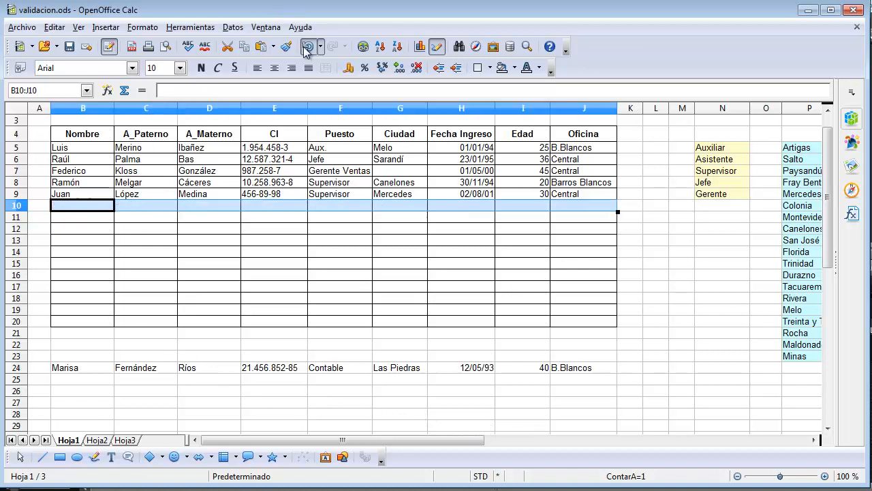
pyautogui.click(200, 251)
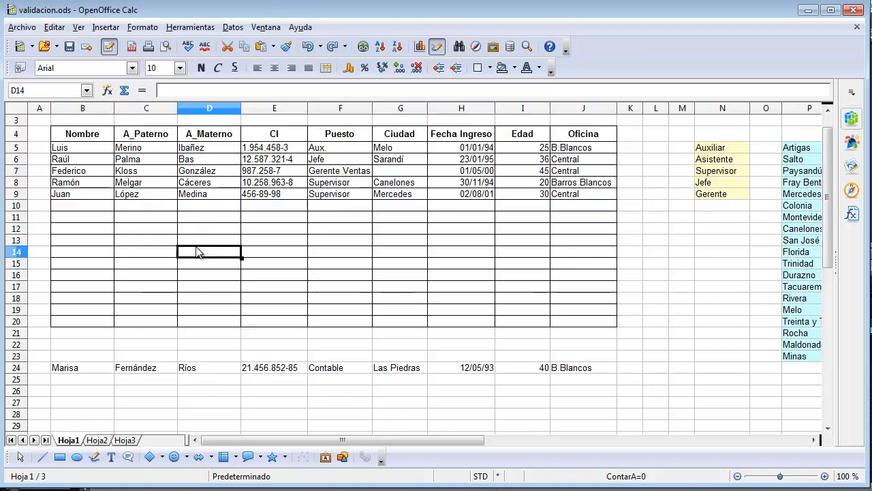
pyautogui.click(279, 208)
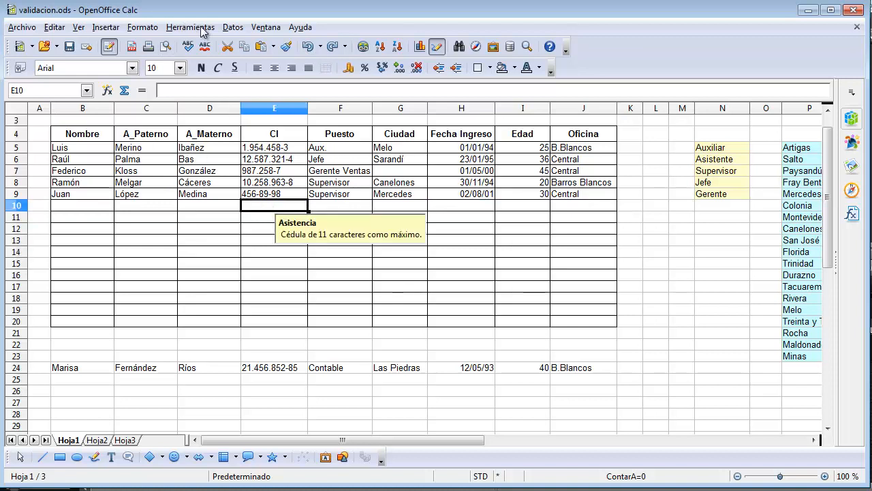
pyautogui.click(233, 27)
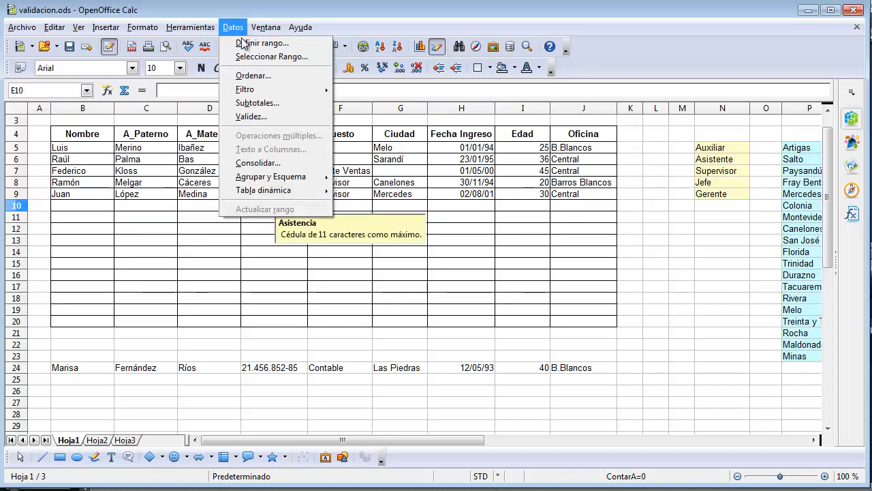
pyautogui.click(265, 116)
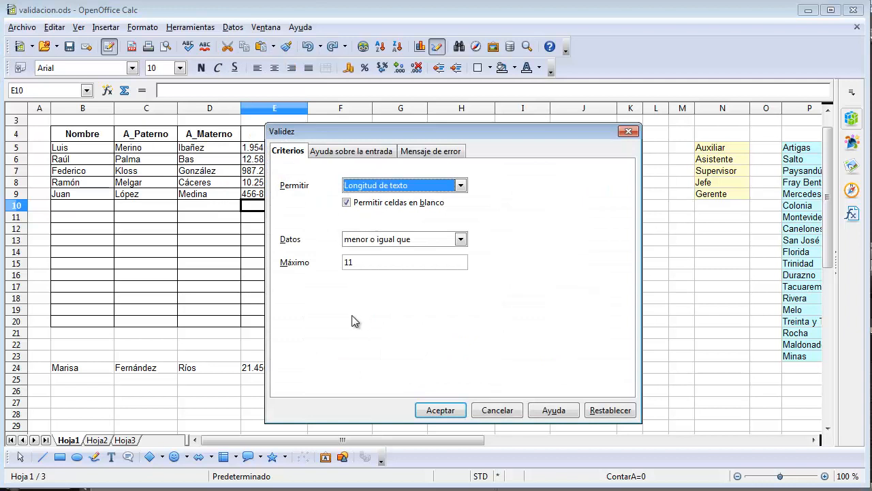
pyautogui.click(497, 410)
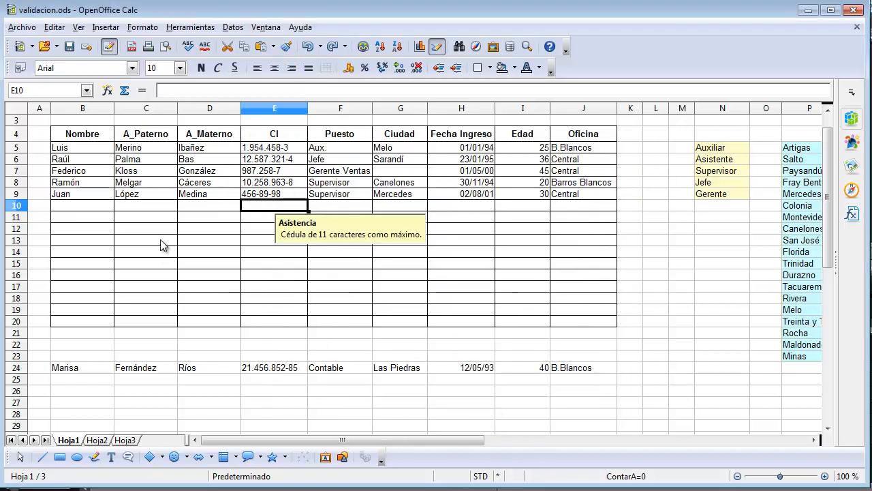
pyautogui.click(262, 239)
pyautogui.click(217, 206)
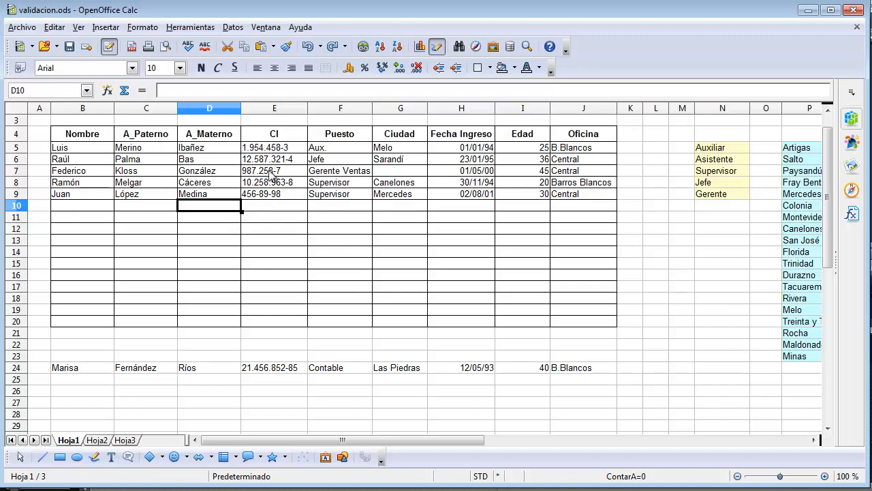
pyautogui.moveTo(282, 147); pyautogui.dragTo(568, 198)
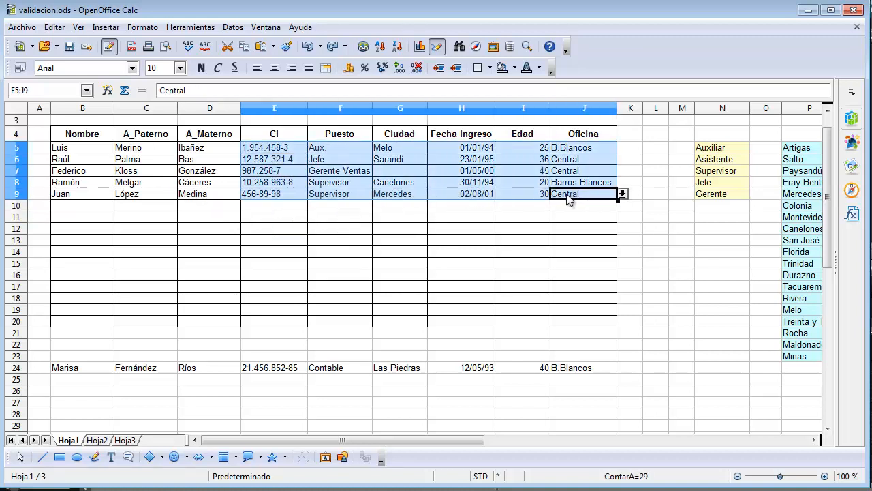
pyautogui.click(304, 160)
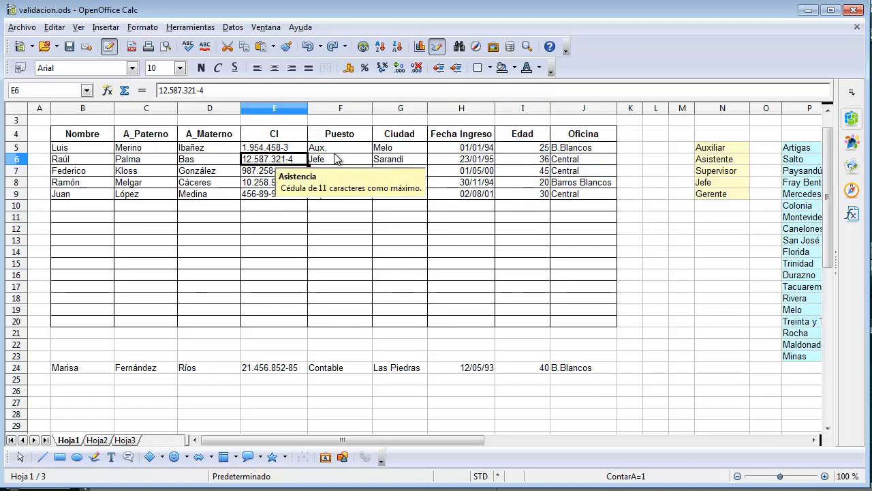
pyautogui.click(271, 174)
pyautogui.click(264, 194)
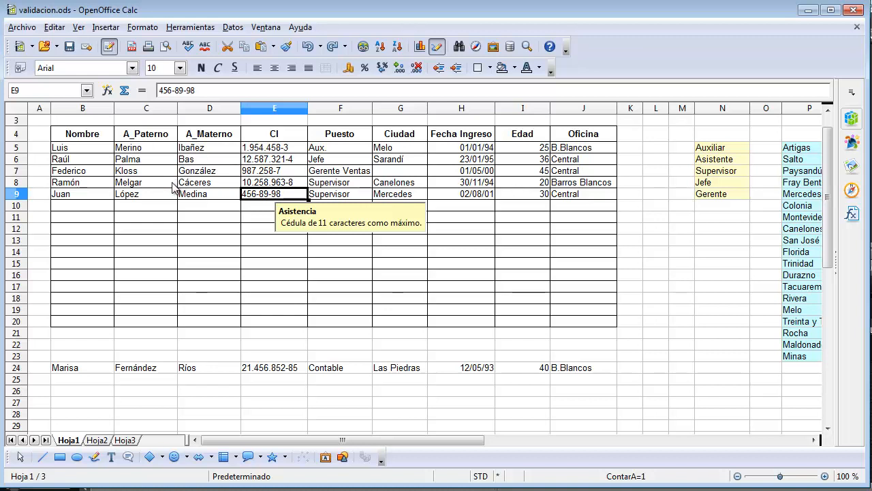
# - Mark the invalid data in the sheet with the Detective command Marcar los datos incorrectos
pyautogui.click(283, 172)
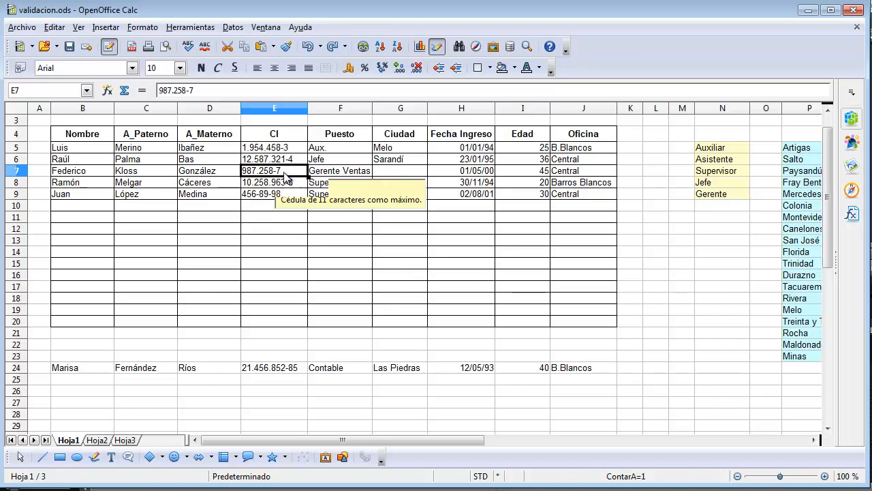
pyautogui.click(199, 29)
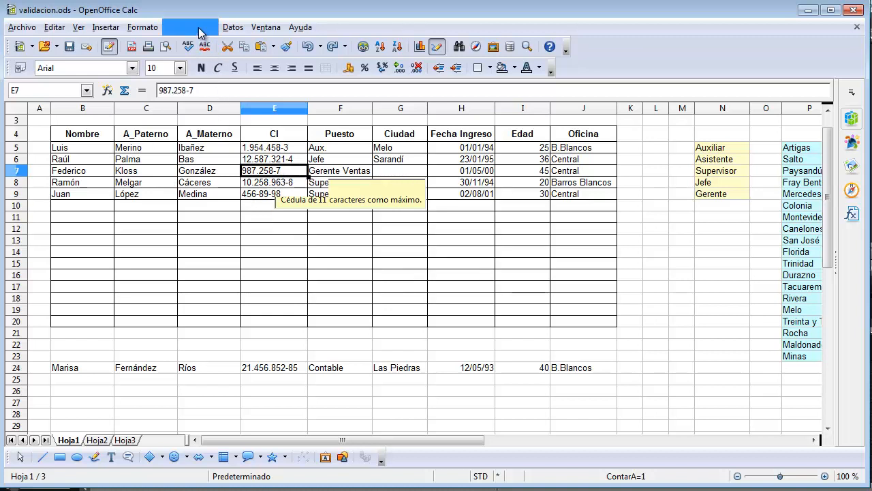
pyautogui.moveTo(205, 75)
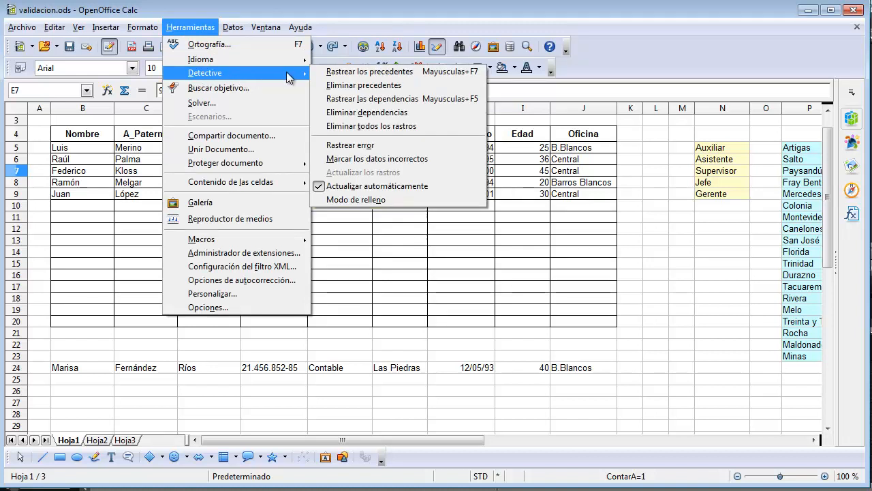
pyautogui.click(422, 163)
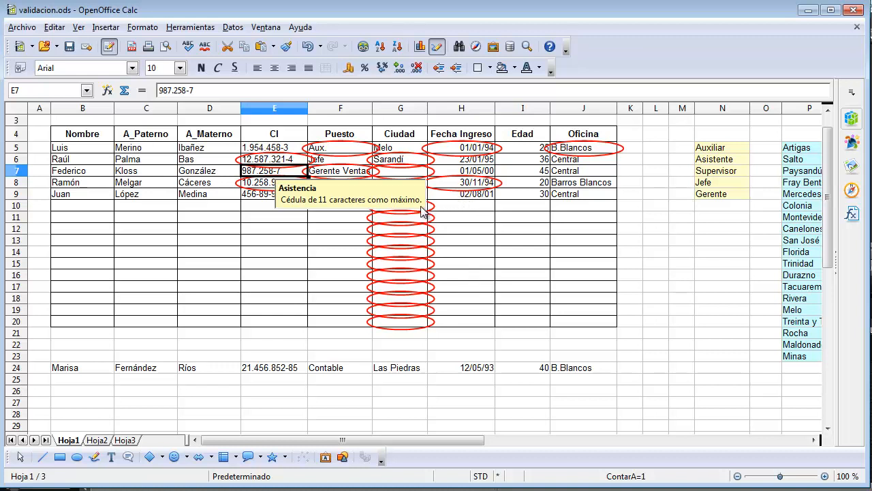
# - Examine the circled empty cells of the Ciudad column between rows 10 and 20
pyautogui.click(397, 288)
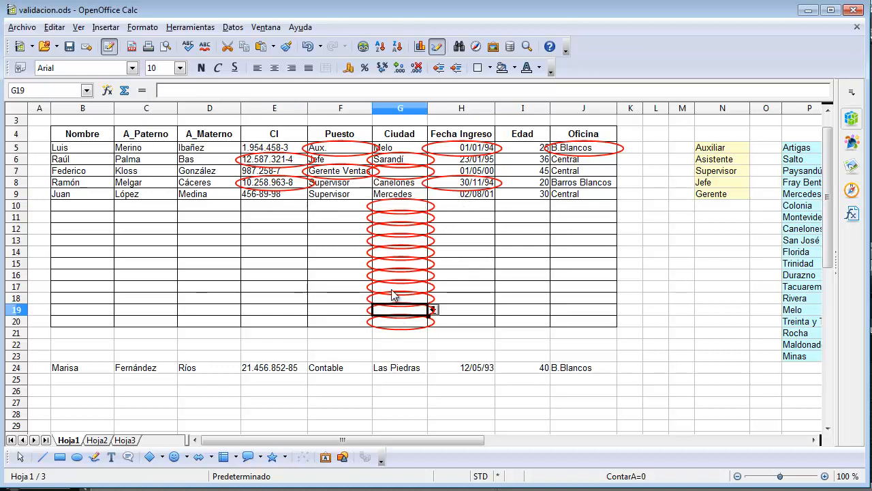
pyautogui.click(394, 254)
pyautogui.click(402, 218)
pyautogui.click(398, 264)
pyautogui.click(398, 298)
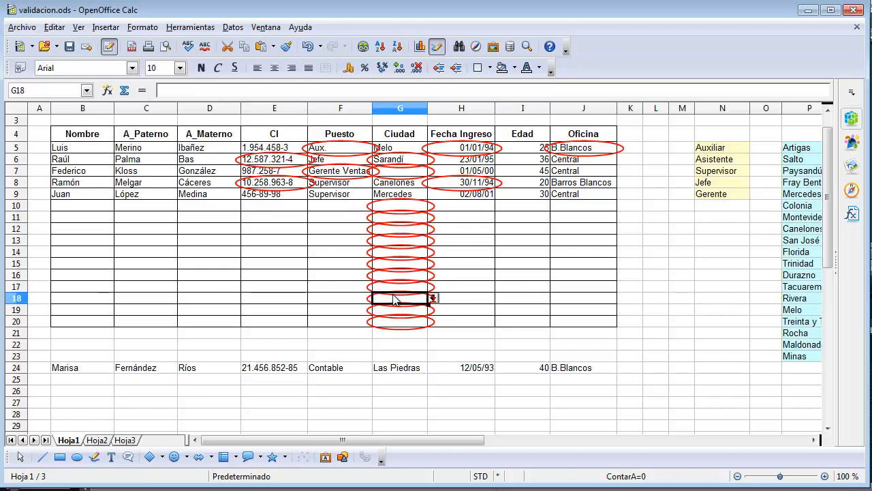
pyautogui.click(393, 325)
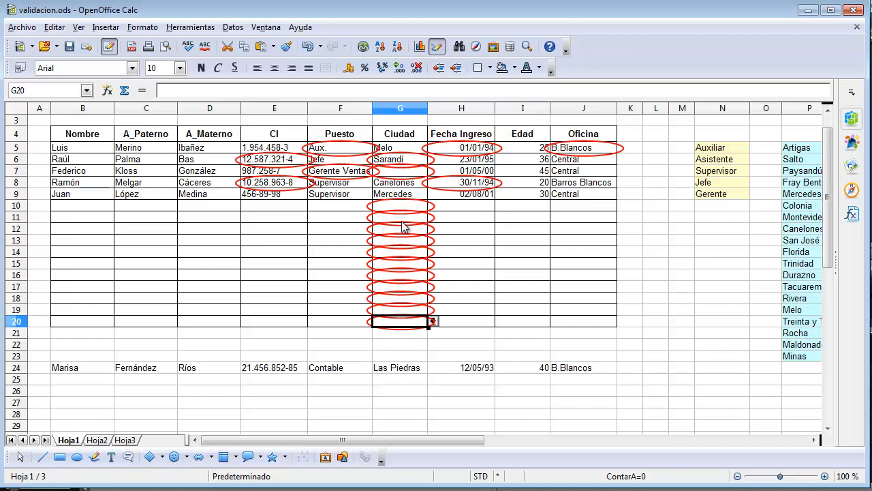
# - Review the validity criteria of the Ciudad cells G5:G20, accept the dialog and clear the range selection
pyautogui.click(415, 150)
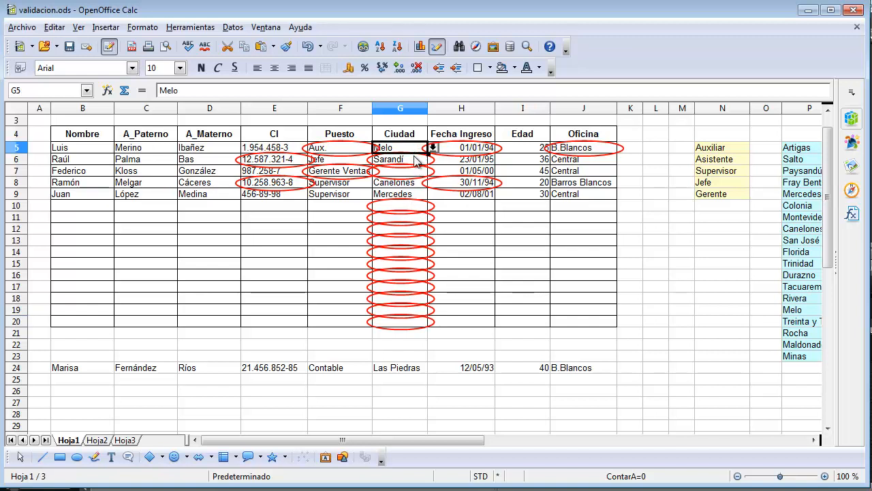
pyautogui.moveTo(415, 158); pyautogui.dragTo(408, 327)
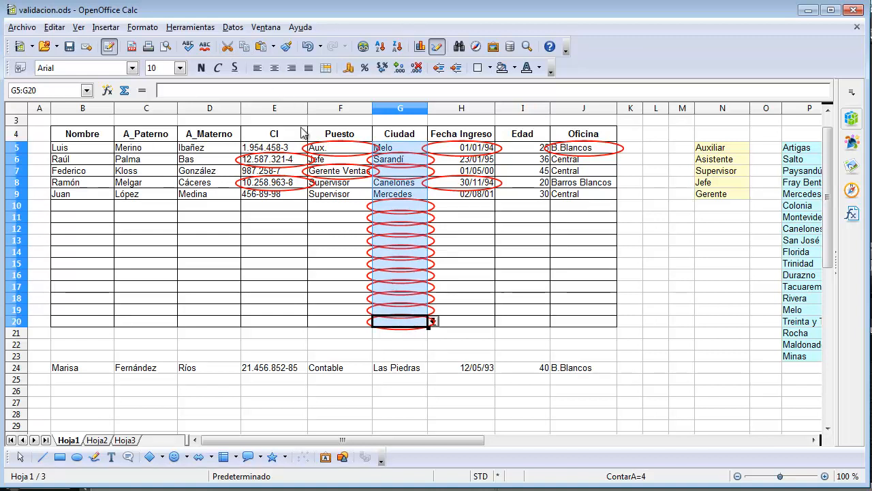
pyautogui.click(233, 28)
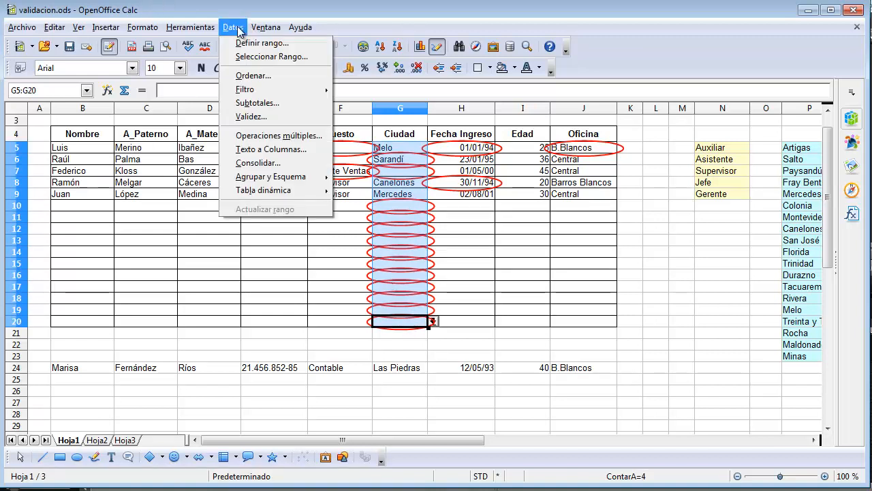
pyautogui.click(251, 118)
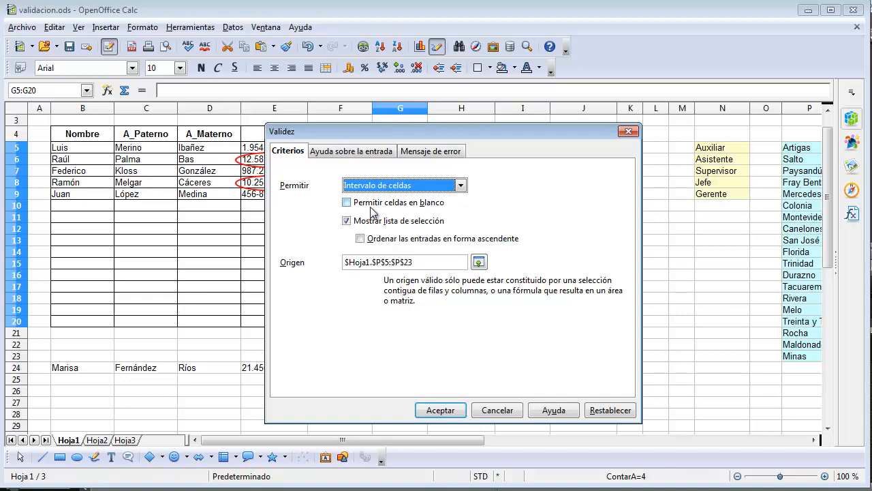
pyautogui.moveTo(387, 133); pyautogui.dragTo(139, 94)
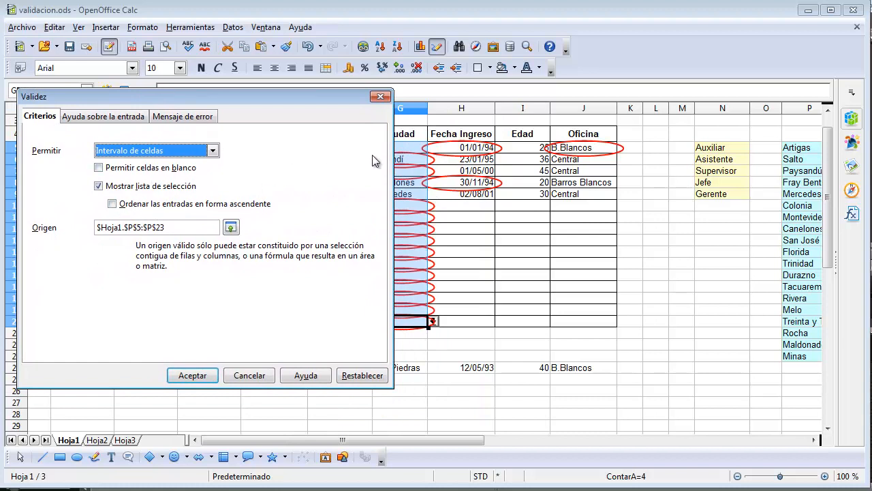
pyautogui.moveTo(291, 94); pyautogui.dragTo(260, 94)
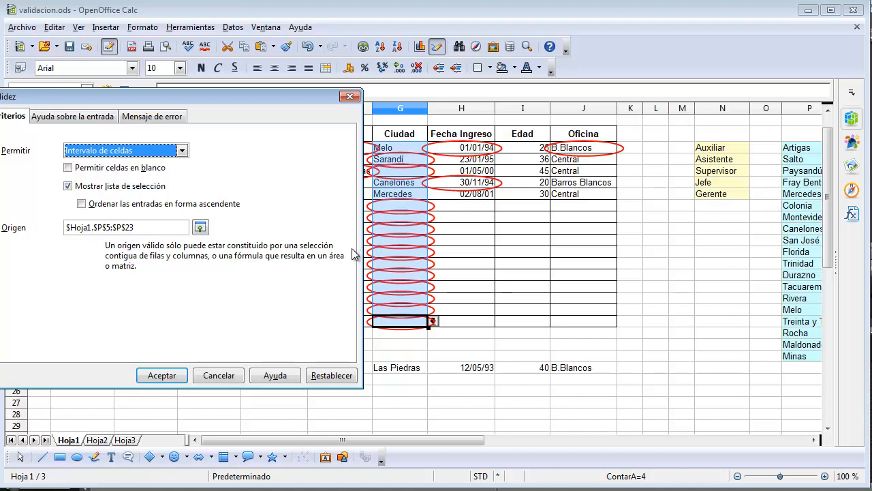
pyautogui.click(162, 376)
pyautogui.click(401, 240)
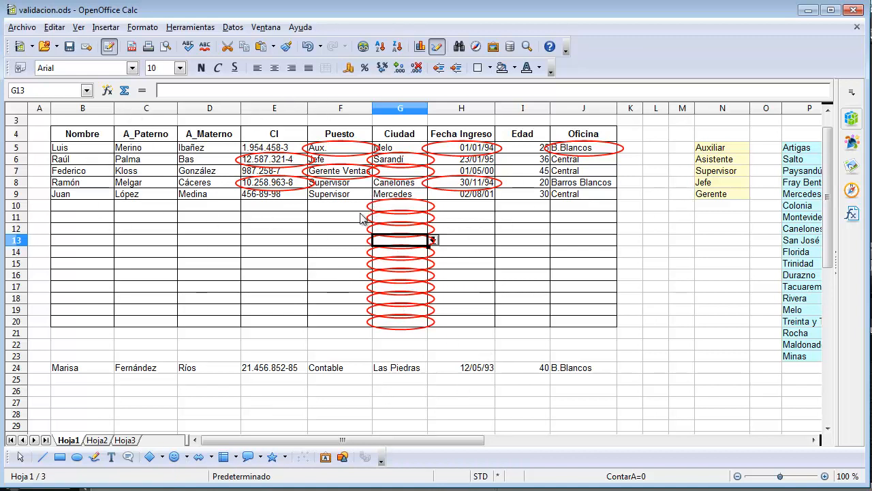
# - Remove the invalid-data circles from the sheet with the Detective command Eliminar todos los rastros
pyautogui.click(198, 28)
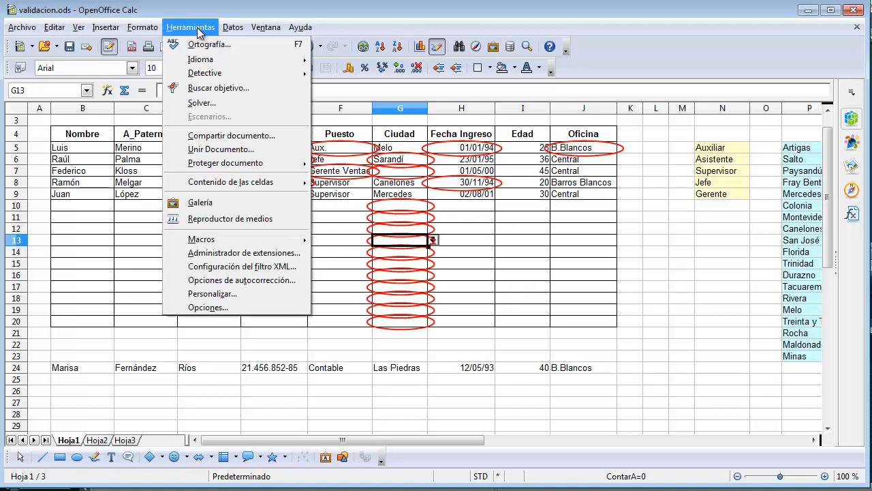
pyautogui.moveTo(214, 75)
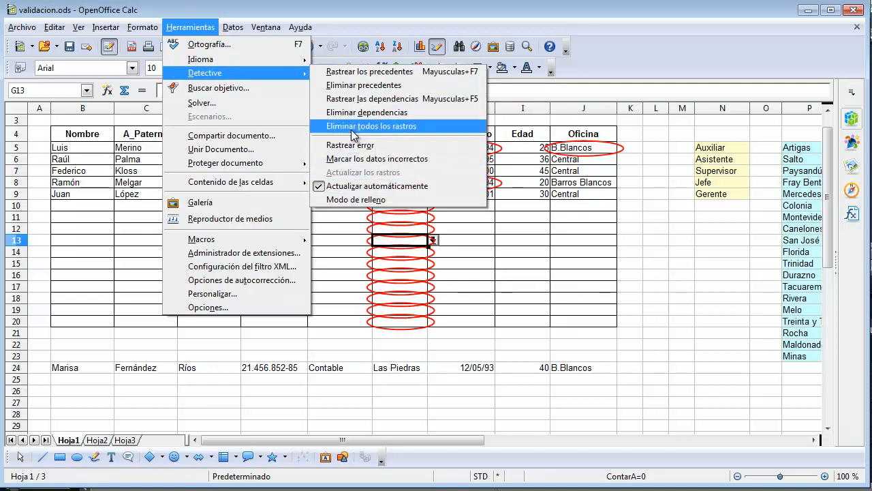
pyautogui.click(416, 125)
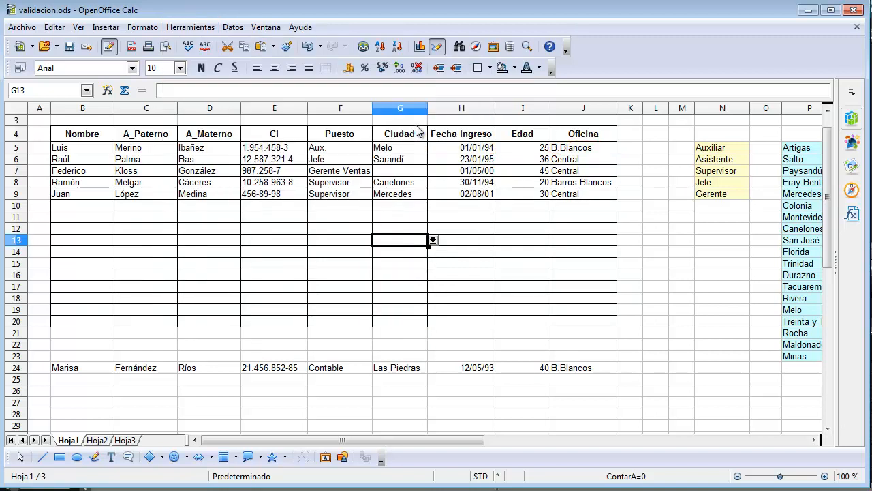
pyautogui.click(343, 213)
pyautogui.click(296, 231)
pyautogui.click(238, 219)
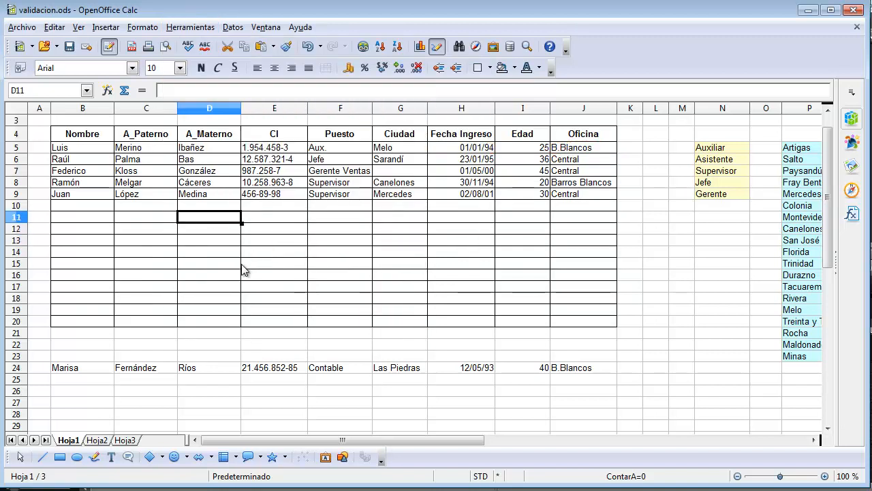
# - Select the Puesto cell F5 in the first employee row
pyautogui.click(323, 150)
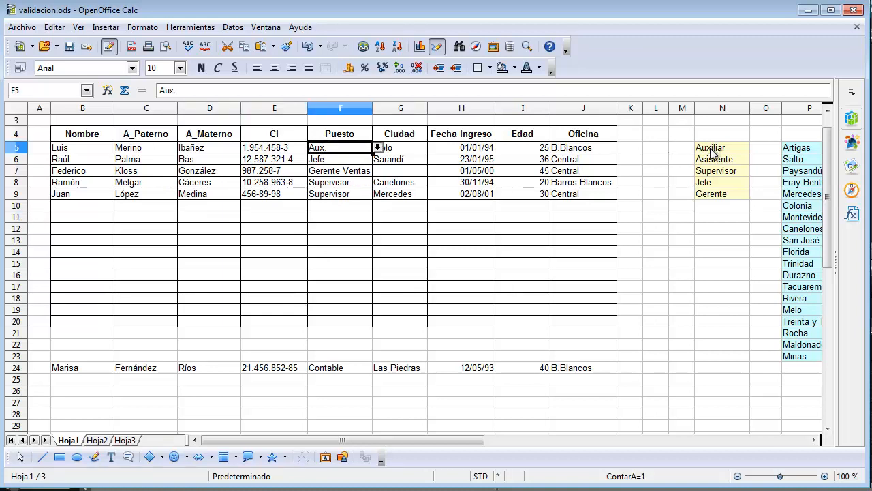